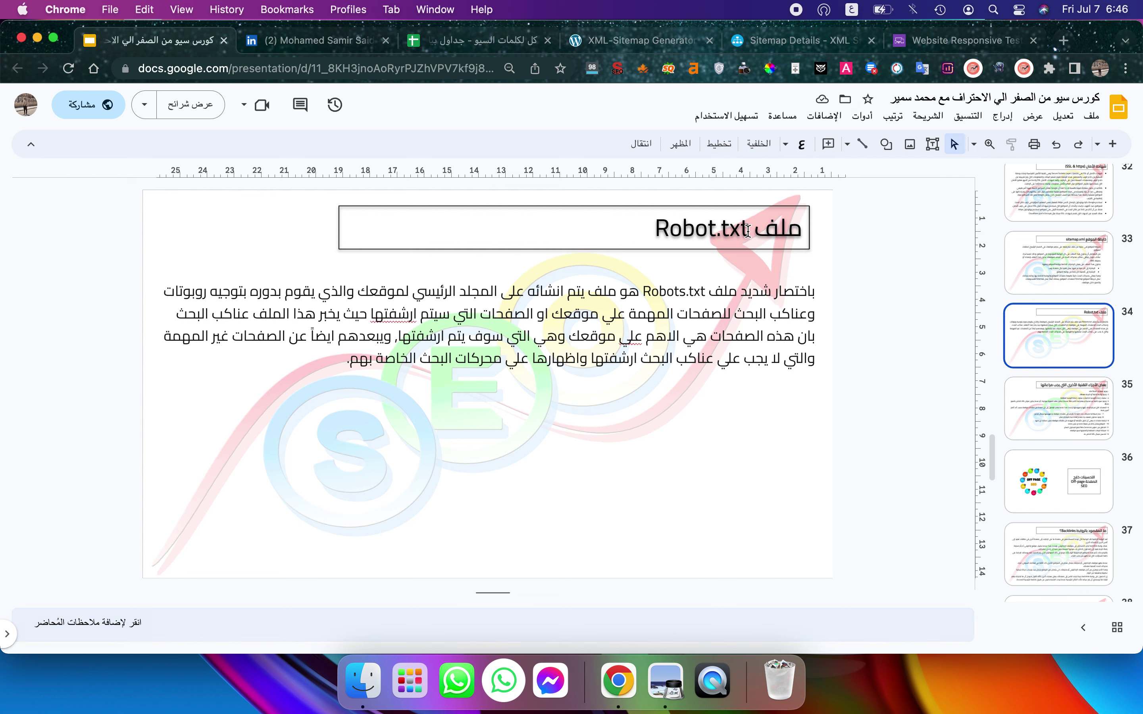
{"action": "left_click", "coordinate": [628, 230]}
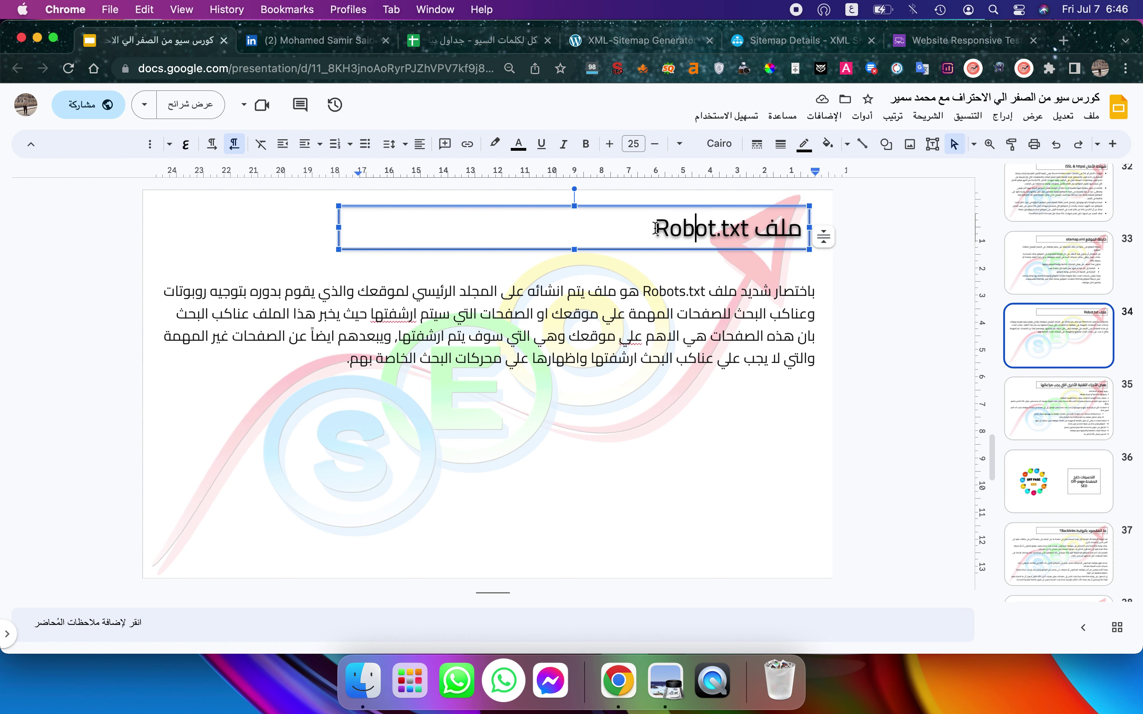
{"action": "left_click", "coordinate": [742, 229]}
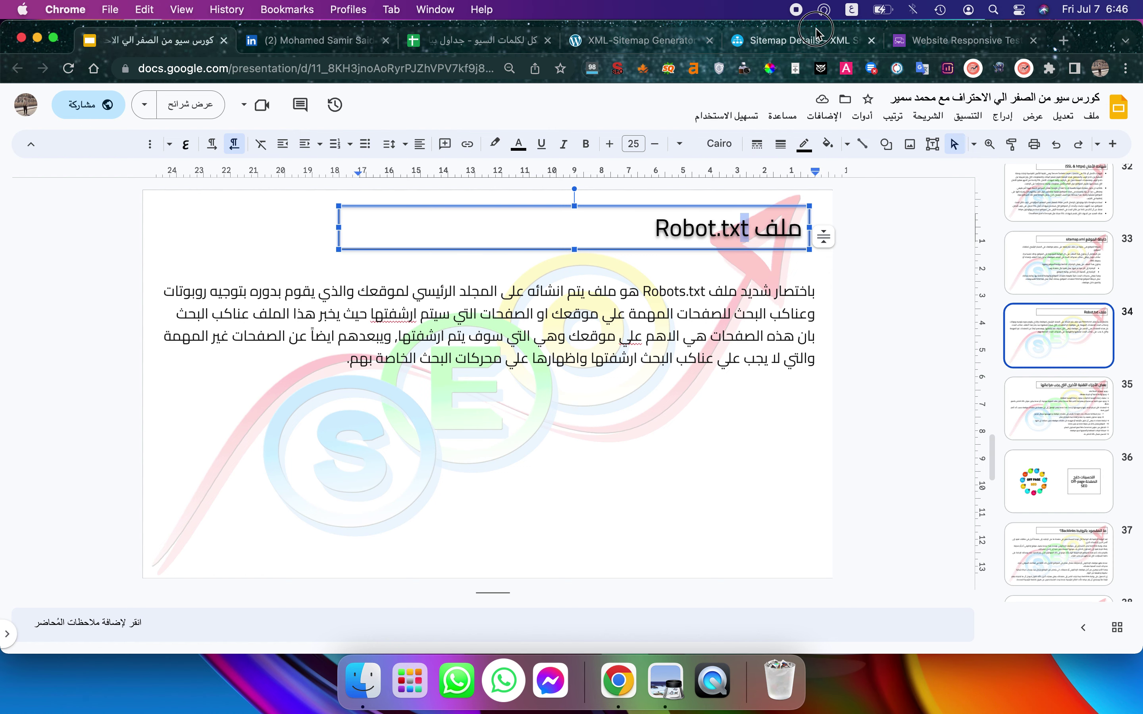
- Search Google for "robots.txt generator" in place of the Sitemap Details page and open Ryte's generator from the results
{"action": "key", "text": "super+5"}
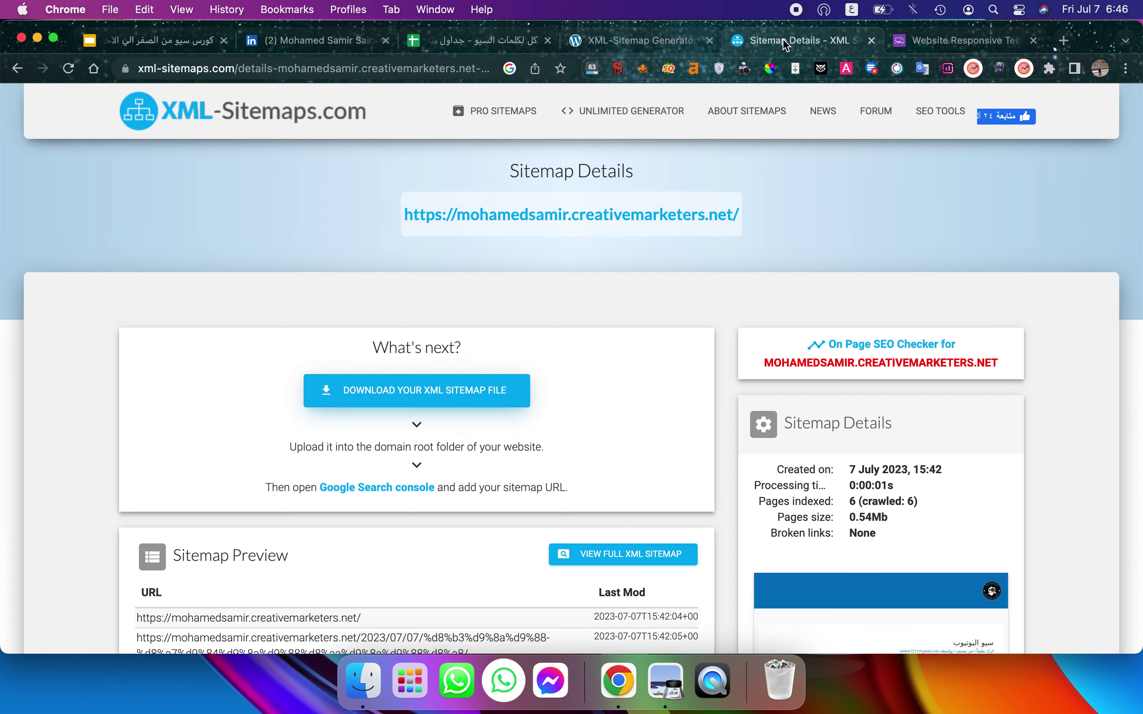
{"action": "left_click", "coordinate": [434, 70]}
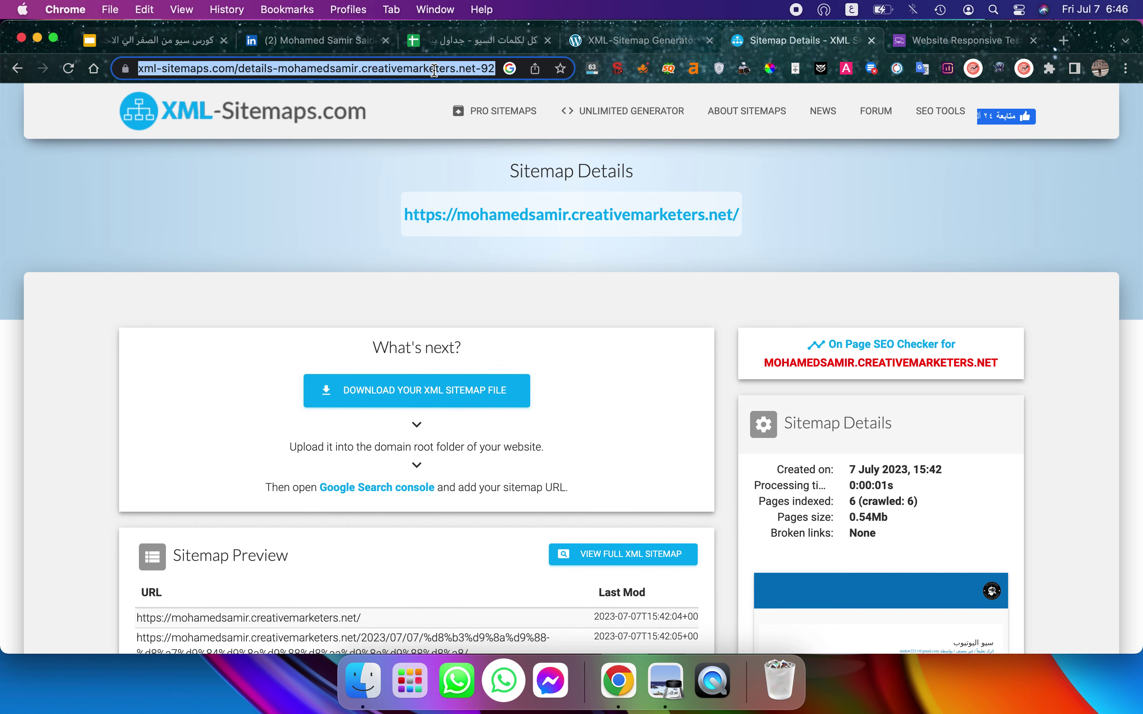
{"action": "type", "text": "قخ"}
{"action": "key", "text": "Escape"}
{"action": "key", "text": "ctrl+space"}
{"action": "type", "text": "ro"}
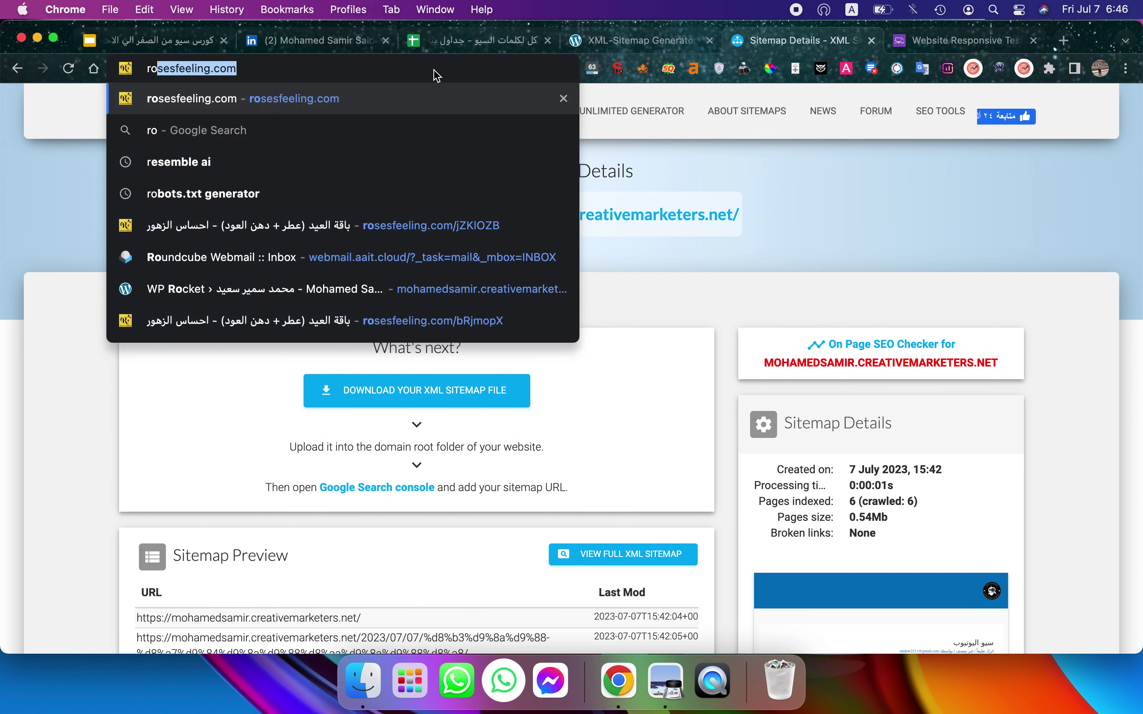
{"action": "type", "text": "obot"}
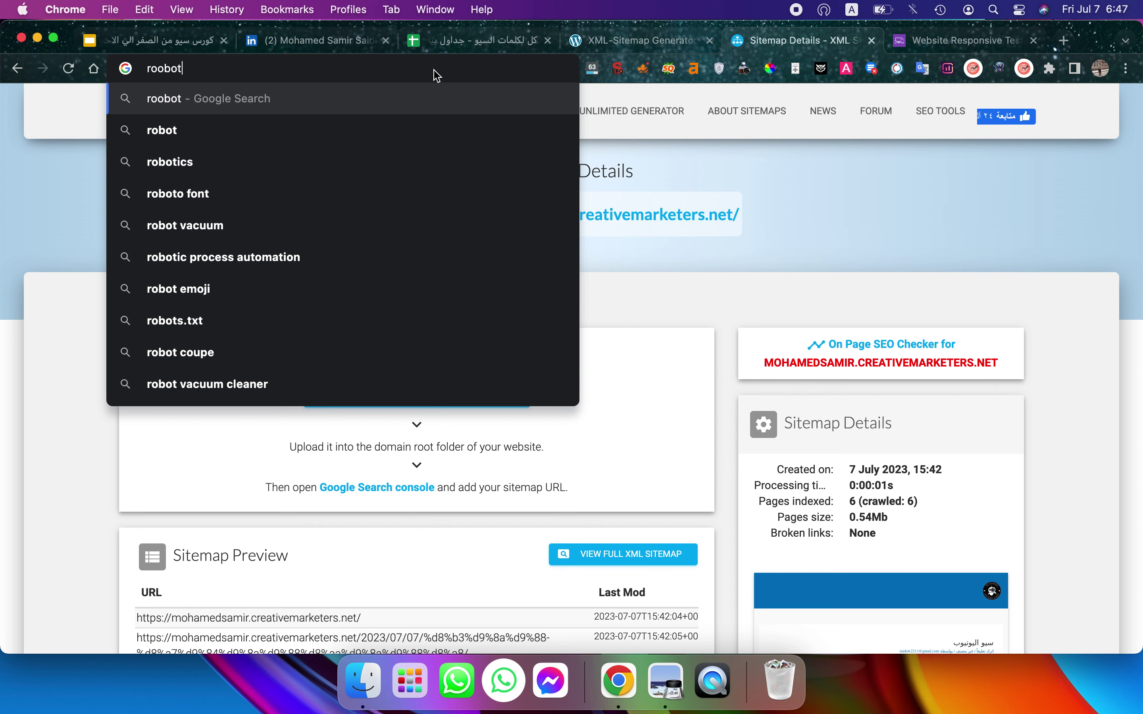
{"action": "key", "text": "BackSpace"}
{"action": "key", "text": "BackSpace"}
{"action": "key", "text": "BackSpace"}
{"action": "key", "text": "BackSpace"}
{"action": "type", "text": "bot."}
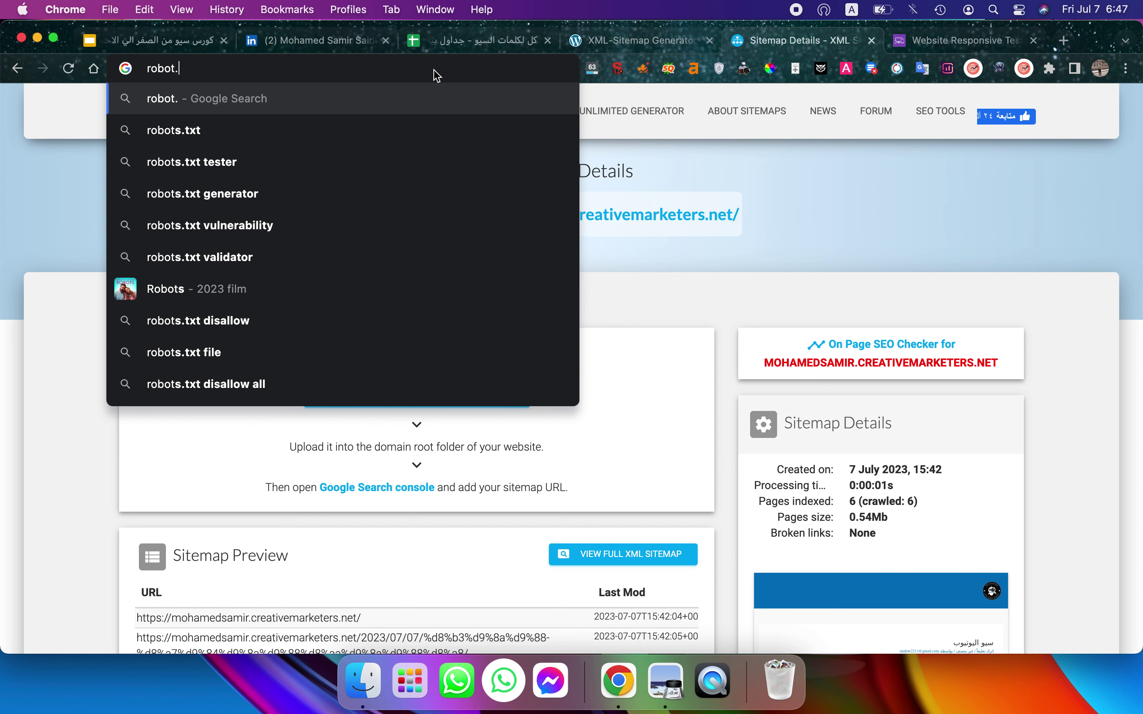
{"action": "type", "text": "txt"}
{"action": "key", "text": "Down"}
{"action": "key", "text": "Down"}
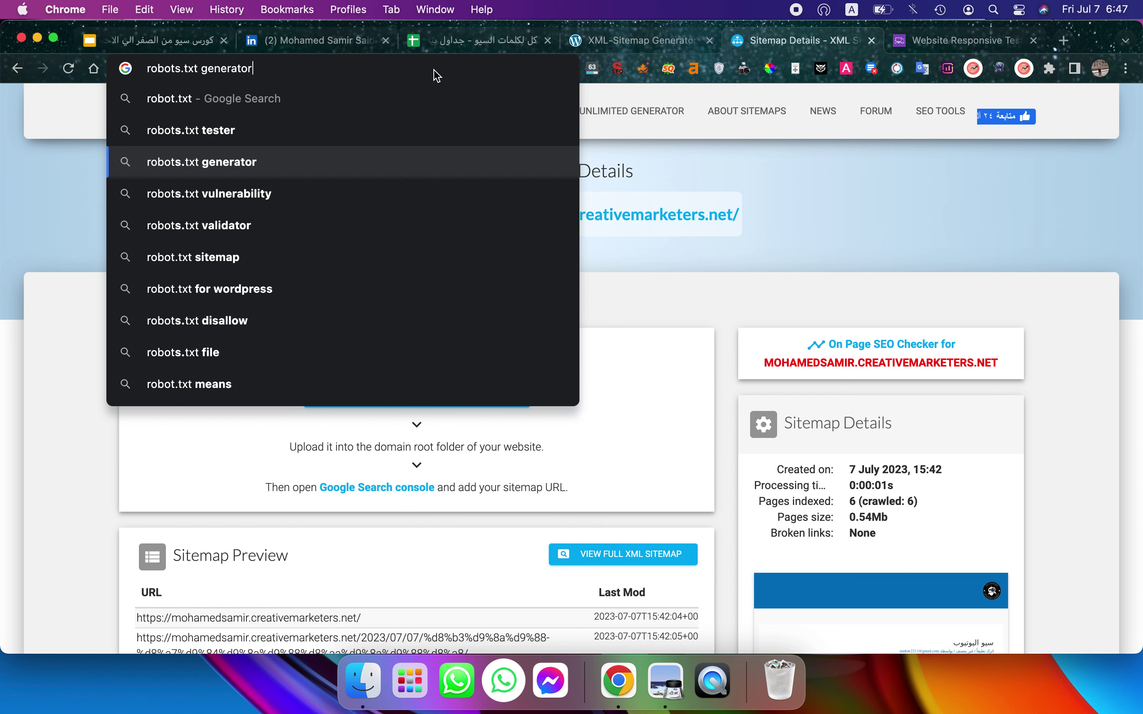
{"action": "key", "text": "Return"}
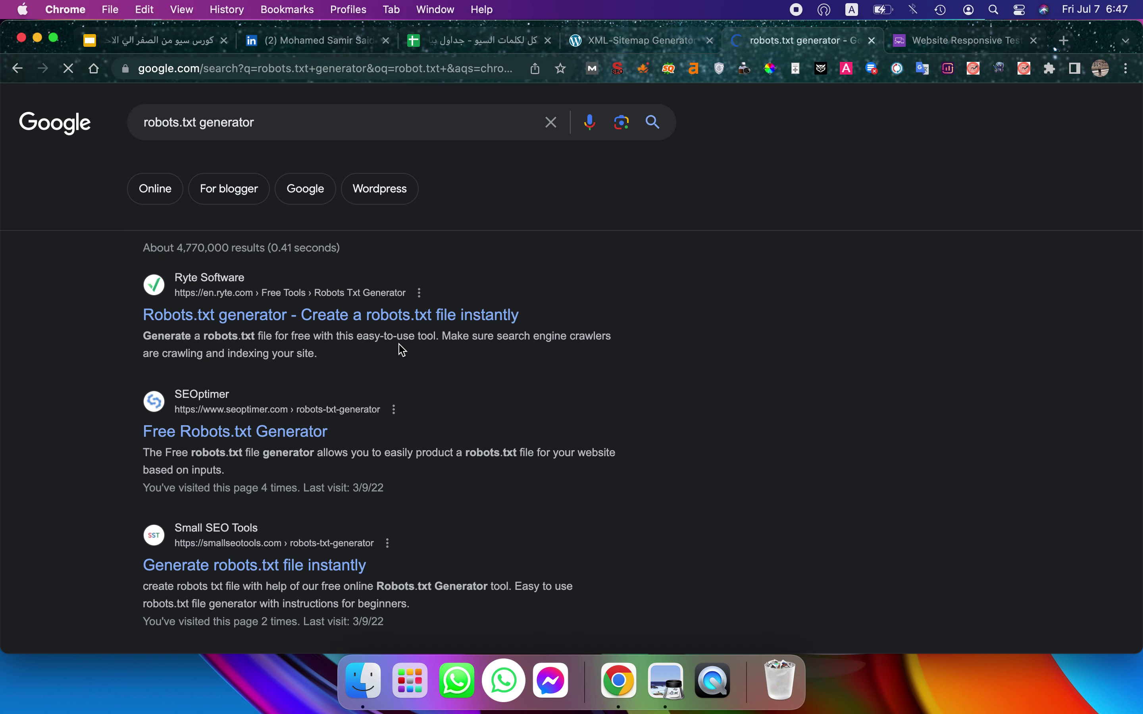
{"action": "left_click", "coordinate": [338, 319]}
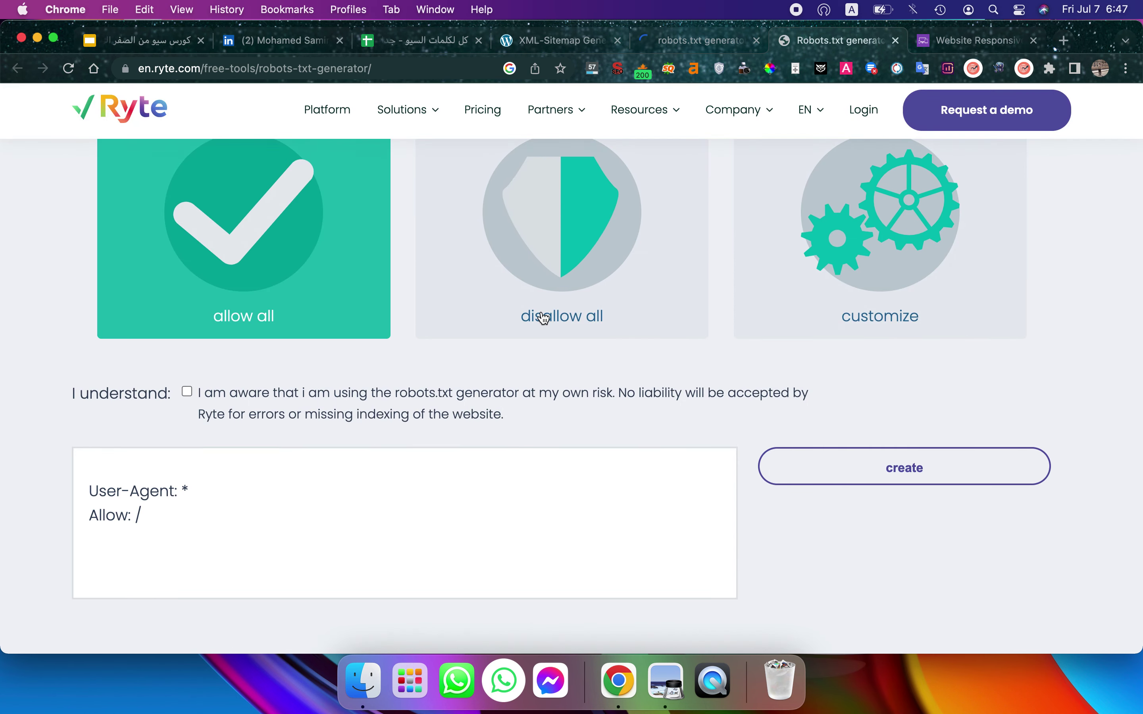
- Create a robots.txt file with the allow all option, accepting all privacy settings and the own-risk disclaimer
{"action": "left_click", "coordinate": [281, 285]}
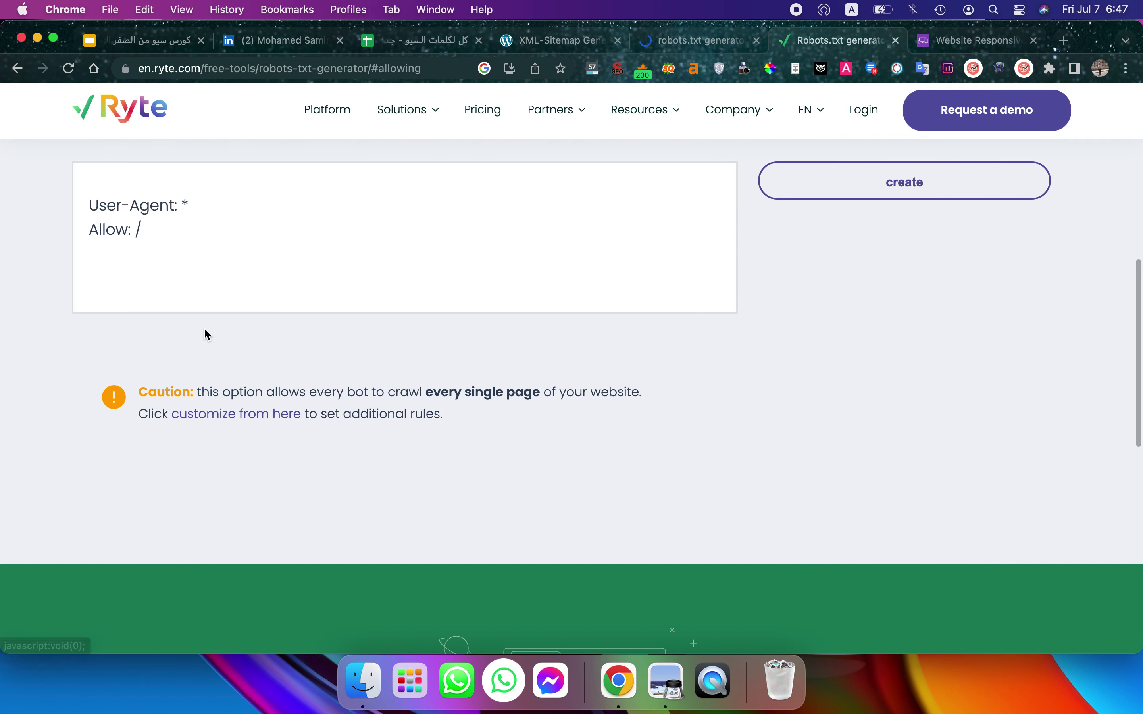
{"action": "scroll", "coordinate": [203, 327], "scroll_direction": "up", "scroll_amount": 3}
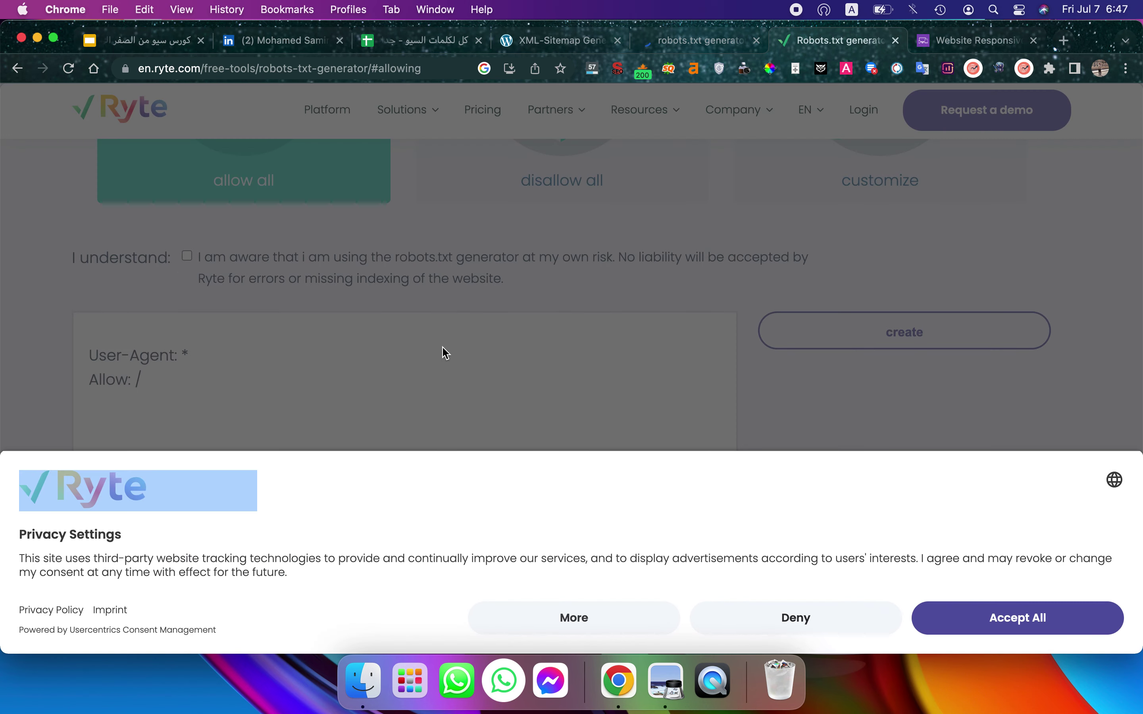
{"action": "left_click", "coordinate": [1043, 619]}
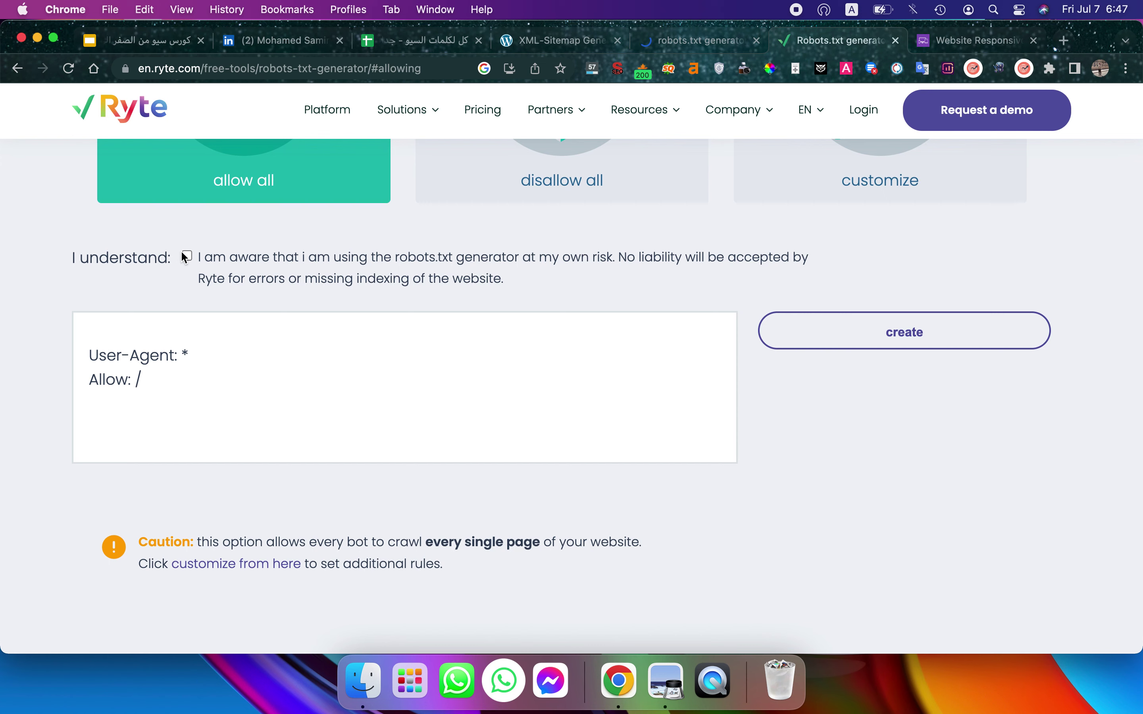
{"action": "left_click", "coordinate": [185, 256]}
{"action": "left_click_drag", "start_coordinate": [147, 386], "coordinate": [116, 382]}
{"action": "scroll", "coordinate": [276, 364], "scroll_direction": "up", "scroll_amount": 3}
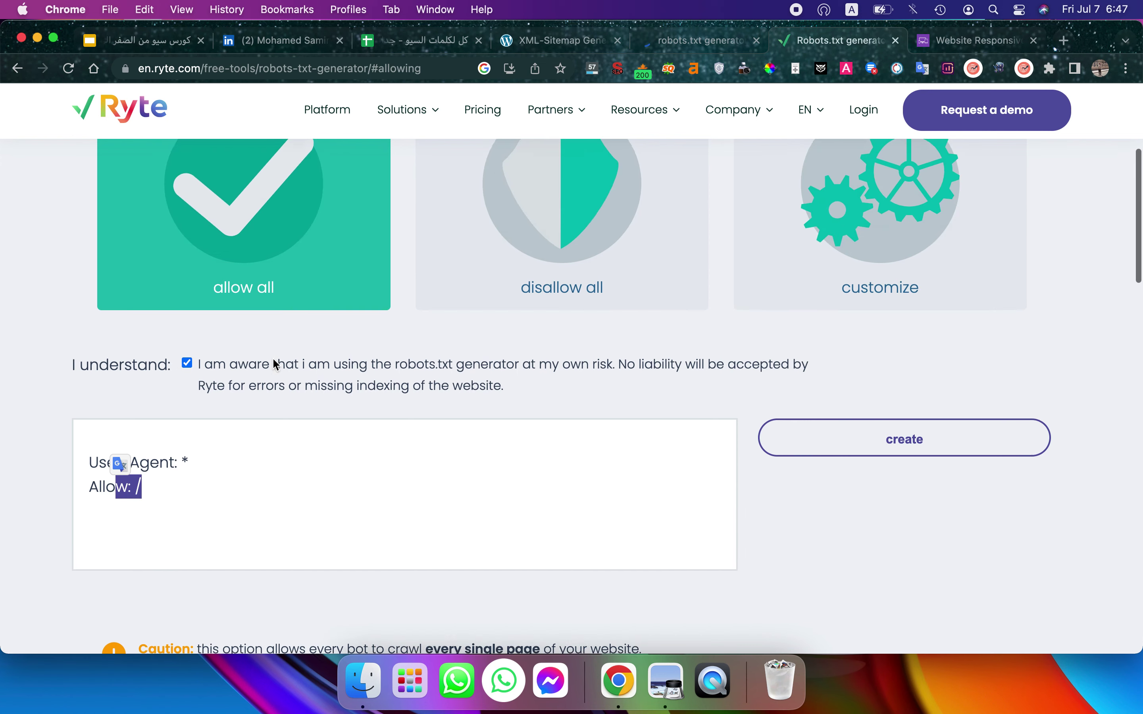
{"action": "left_click", "coordinate": [857, 448]}
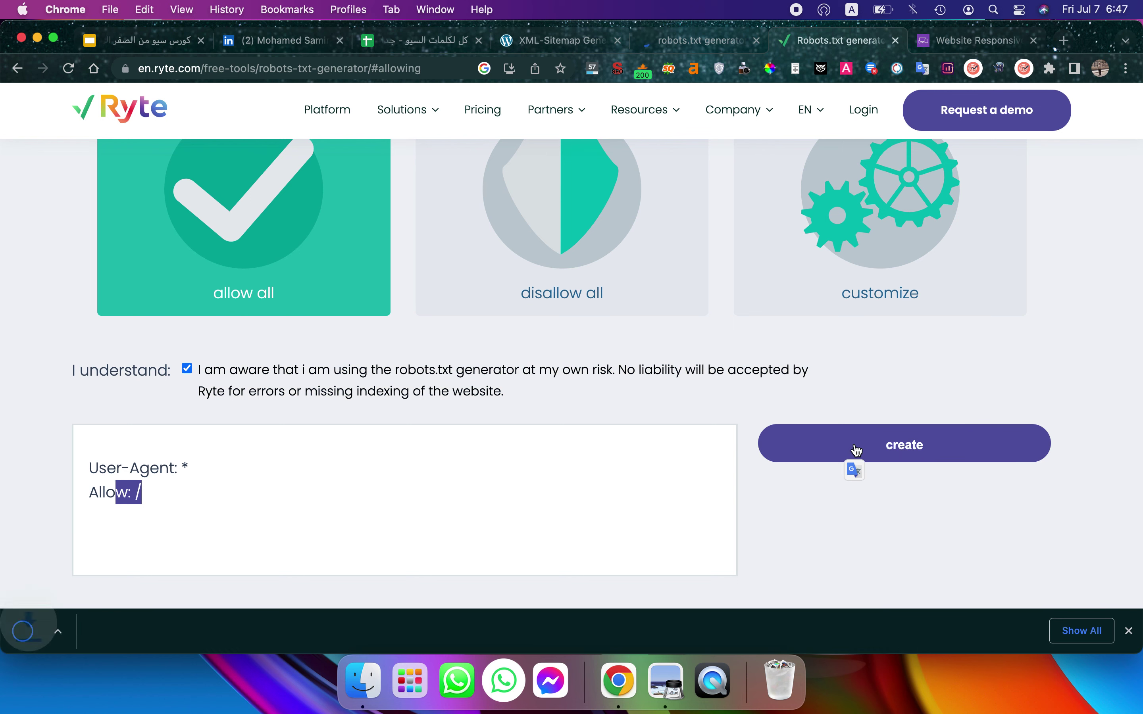
- Compare the rules generated by the disallow all option with those of allow all
{"action": "left_click", "coordinate": [529, 257]}
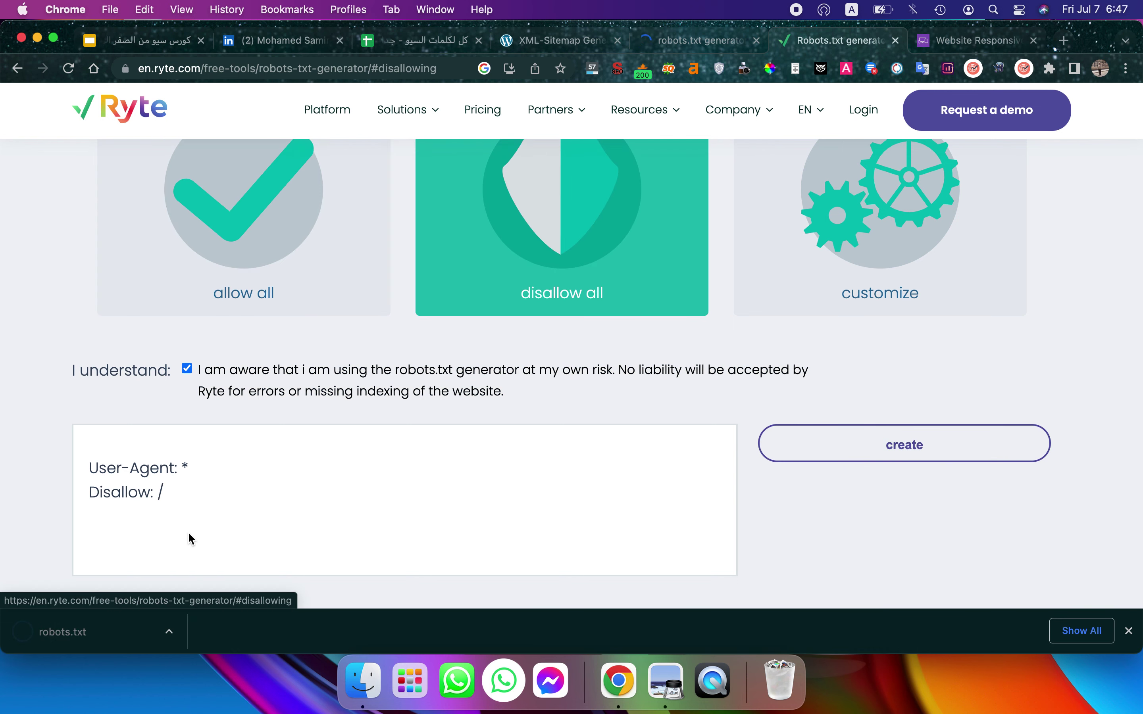
{"action": "double_click", "coordinate": [256, 491]}
{"action": "scroll", "coordinate": [776, 276], "scroll_direction": "down", "scroll_amount": 1}
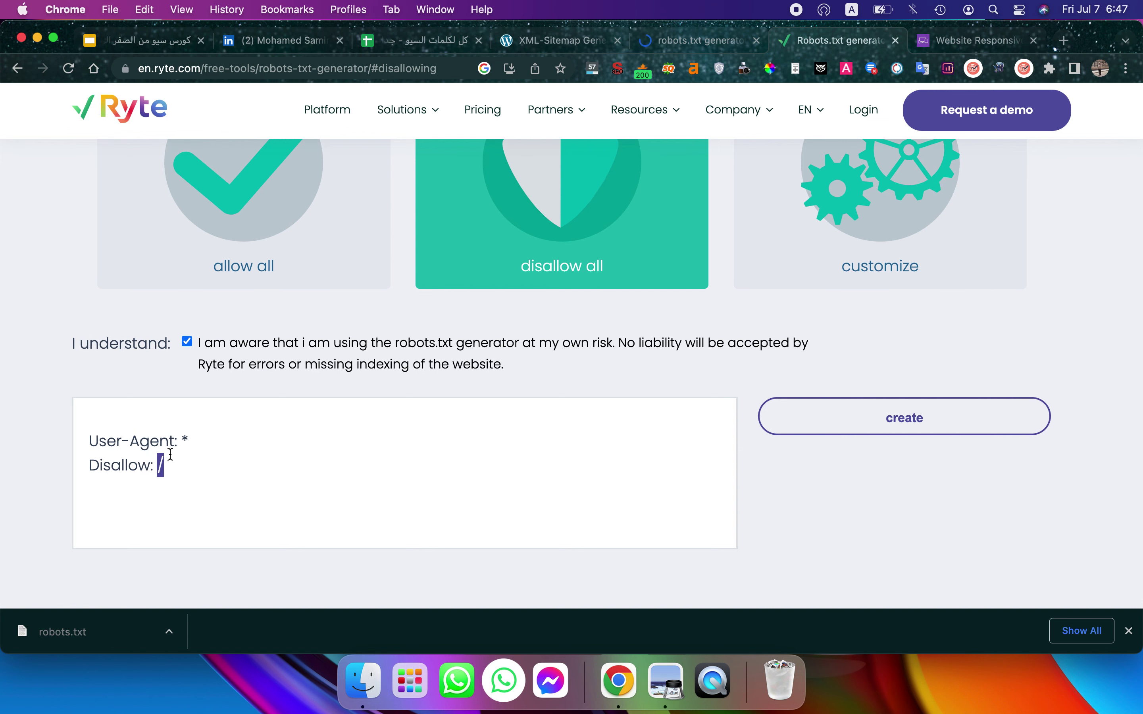
{"action": "left_click", "coordinate": [184, 447]}
{"action": "left_click_drag", "start_coordinate": [147, 471], "coordinate": [116, 467]}
{"action": "left_click", "coordinate": [273, 209]}
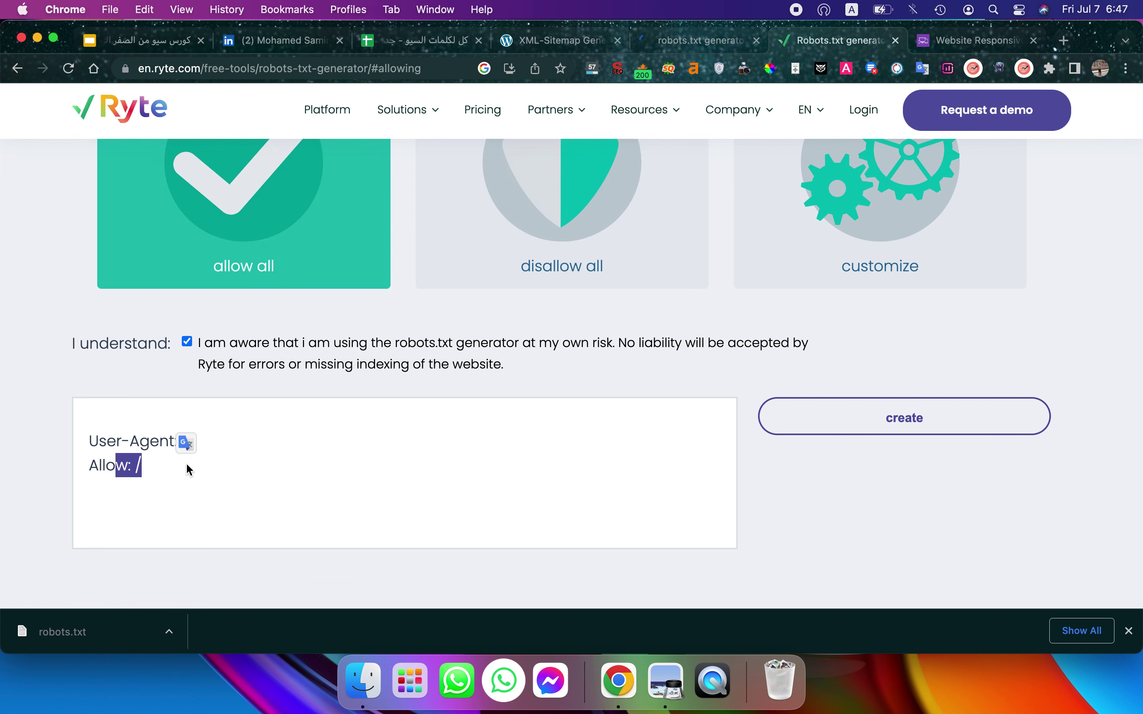
- Switch the generator to the customize option and select All as the bot
{"action": "left_click", "coordinate": [854, 273]}
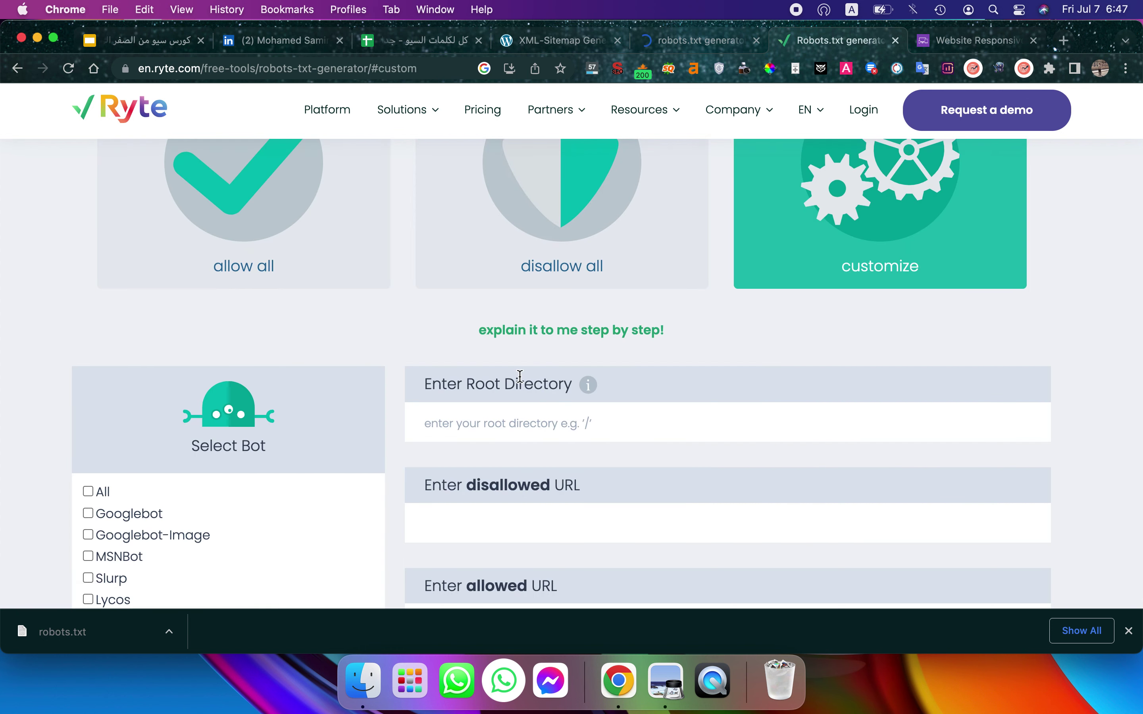
{"action": "scroll", "coordinate": [520, 377], "scroll_direction": "down", "scroll_amount": 3}
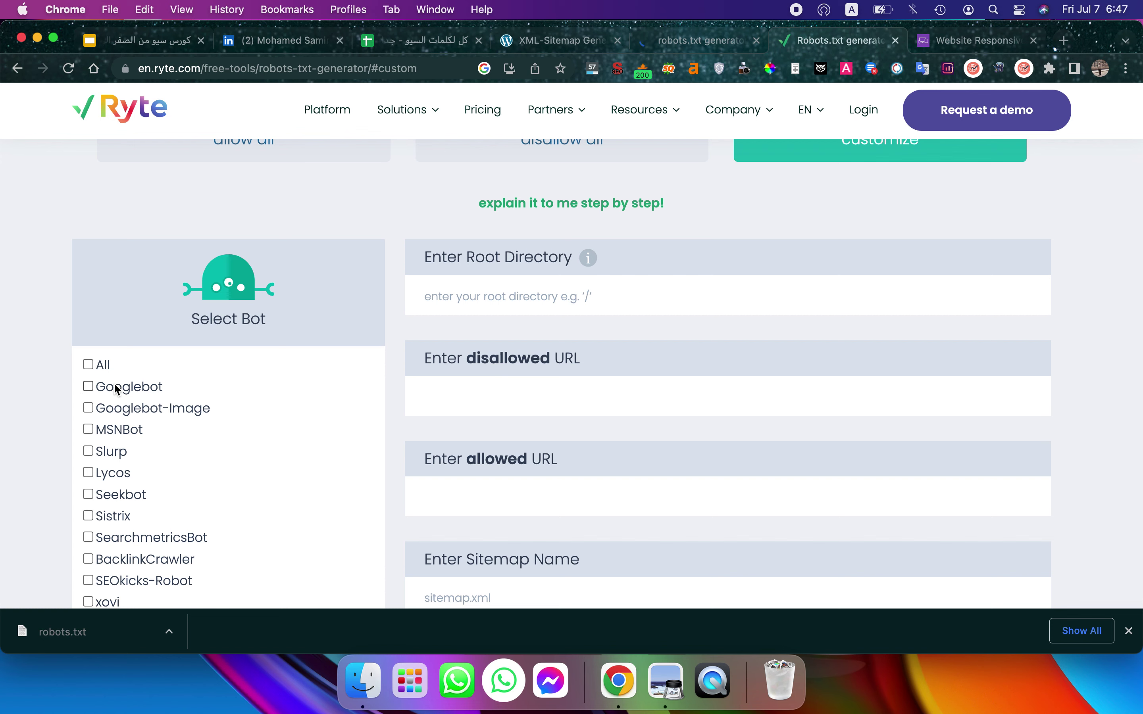
{"action": "scroll", "coordinate": [114, 382], "scroll_direction": "down", "scroll_amount": 4}
{"action": "scroll", "coordinate": [94, 440], "scroll_direction": "up", "scroll_amount": 1}
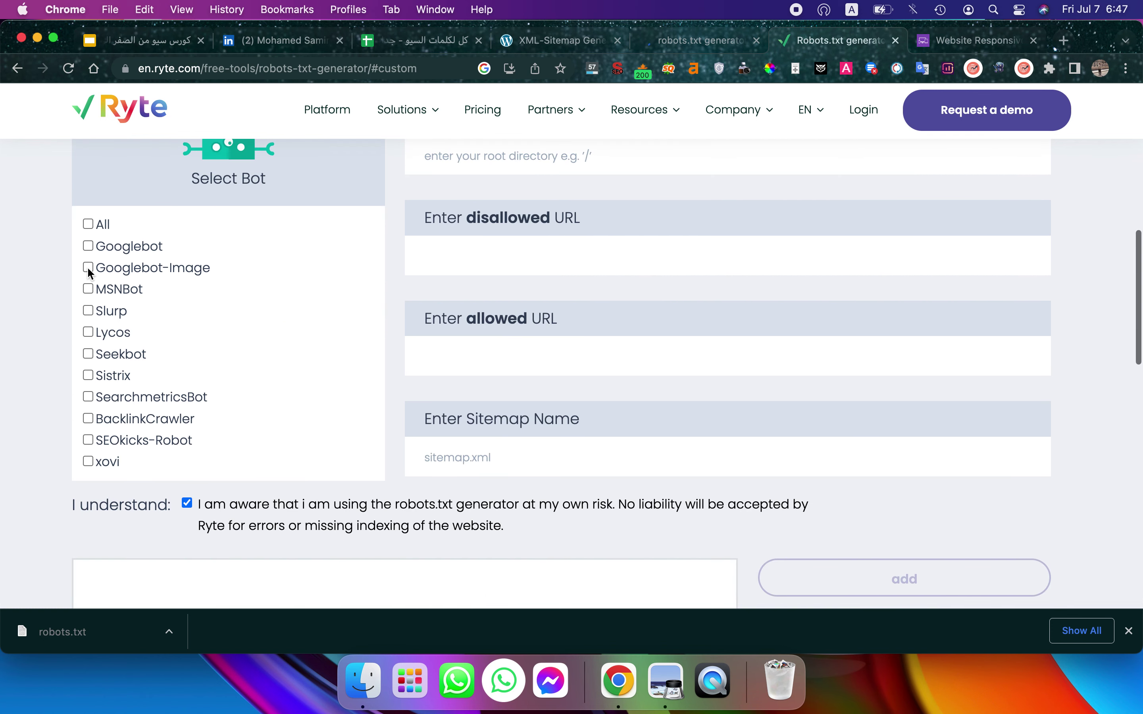
{"action": "left_click", "coordinate": [84, 226]}
{"action": "double_click", "coordinate": [87, 226]}
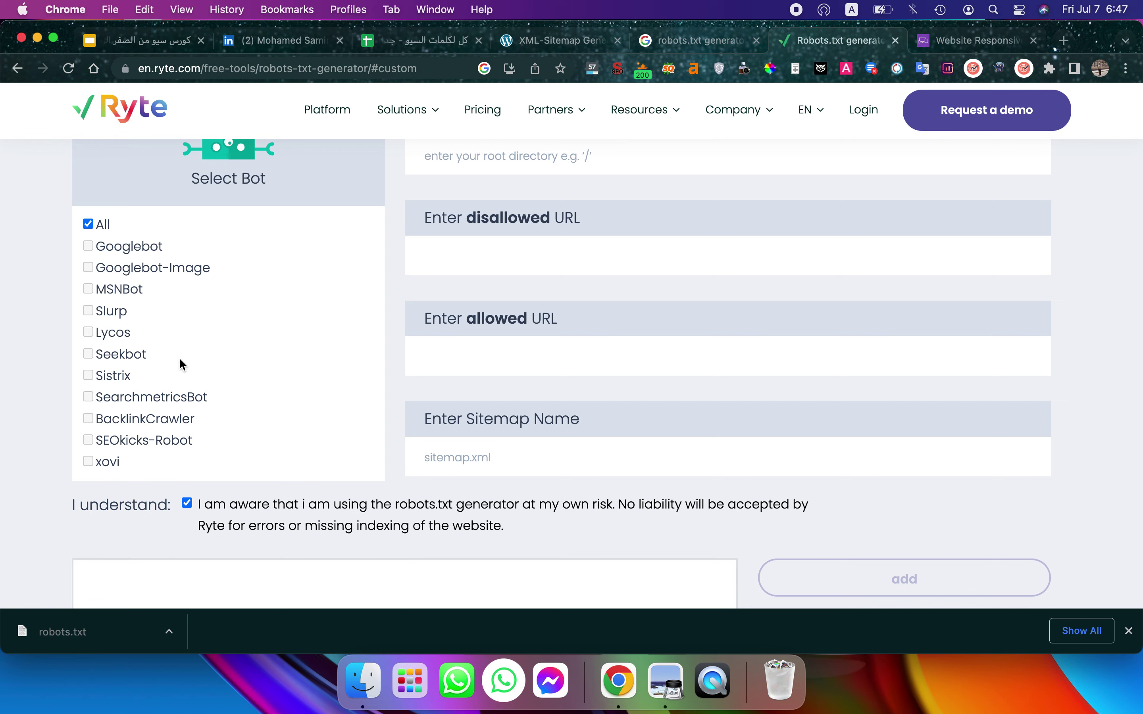
- Set the root directory of the custom rules to "/"
{"action": "scroll", "coordinate": [181, 365], "scroll_direction": "down", "scroll_amount": 7}
{"action": "scroll", "coordinate": [178, 362], "scroll_direction": "up", "scroll_amount": 14}
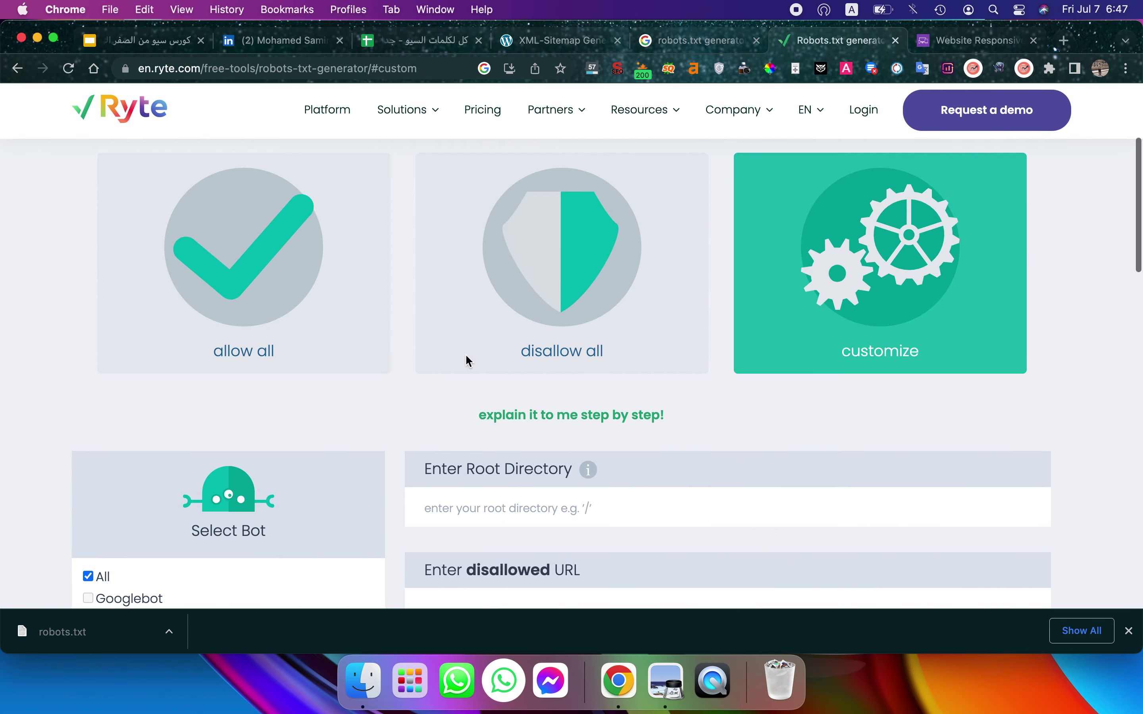
{"action": "scroll", "coordinate": [467, 362], "scroll_direction": "down", "scroll_amount": 4}
{"action": "left_click", "coordinate": [514, 320]}
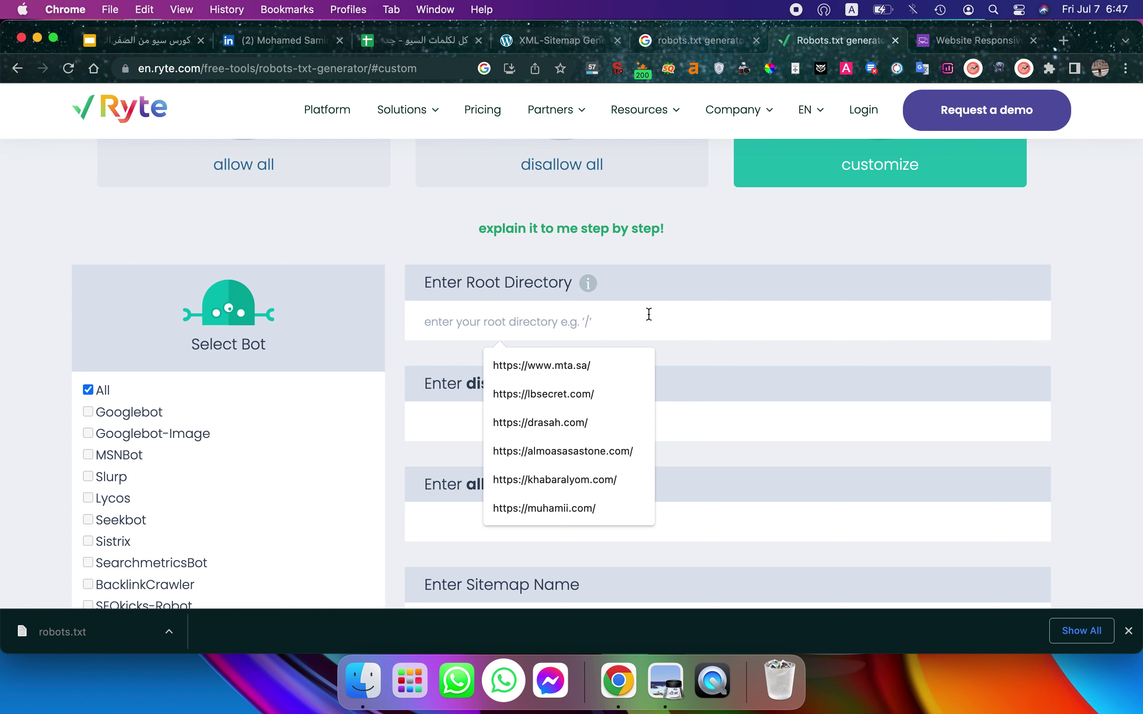
{"action": "left_click", "coordinate": [675, 300]}
{"action": "left_click", "coordinate": [587, 316]}
{"action": "type", "text": "/"}
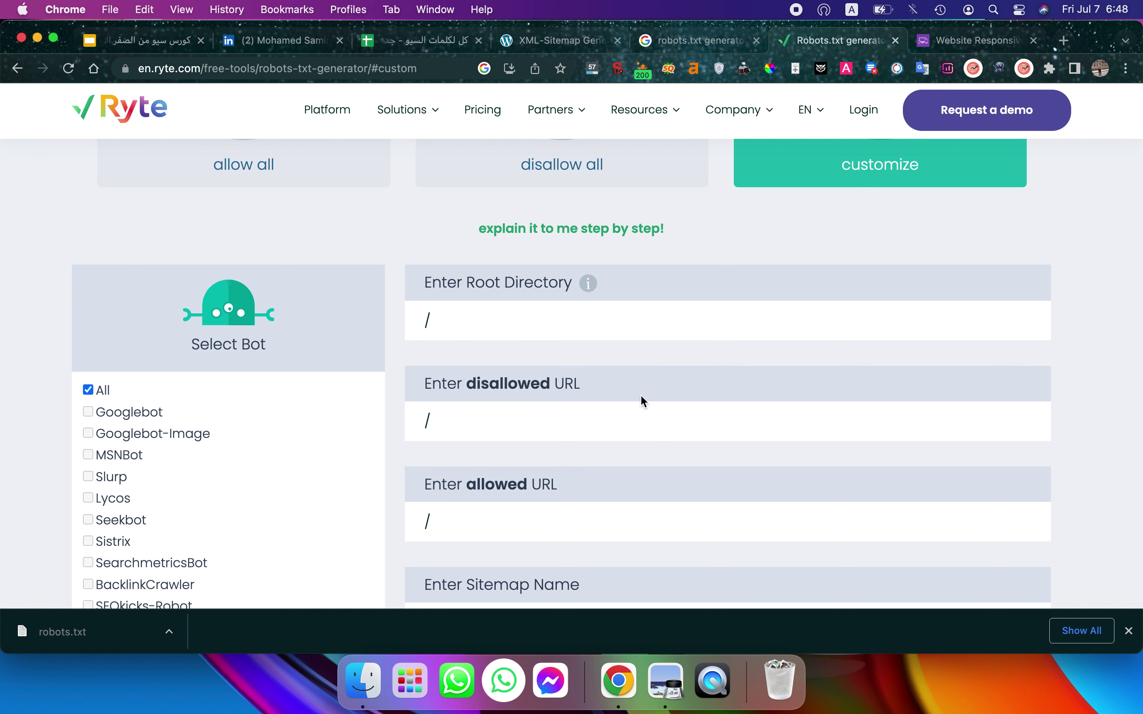
- Copy the site's address up to /wp-admin/ from the WordPress page and enter it as the disallowed URL in the generator
{"action": "left_click", "coordinate": [547, 419]}
{"action": "scroll", "coordinate": [550, 422], "scroll_direction": "down", "scroll_amount": 8}
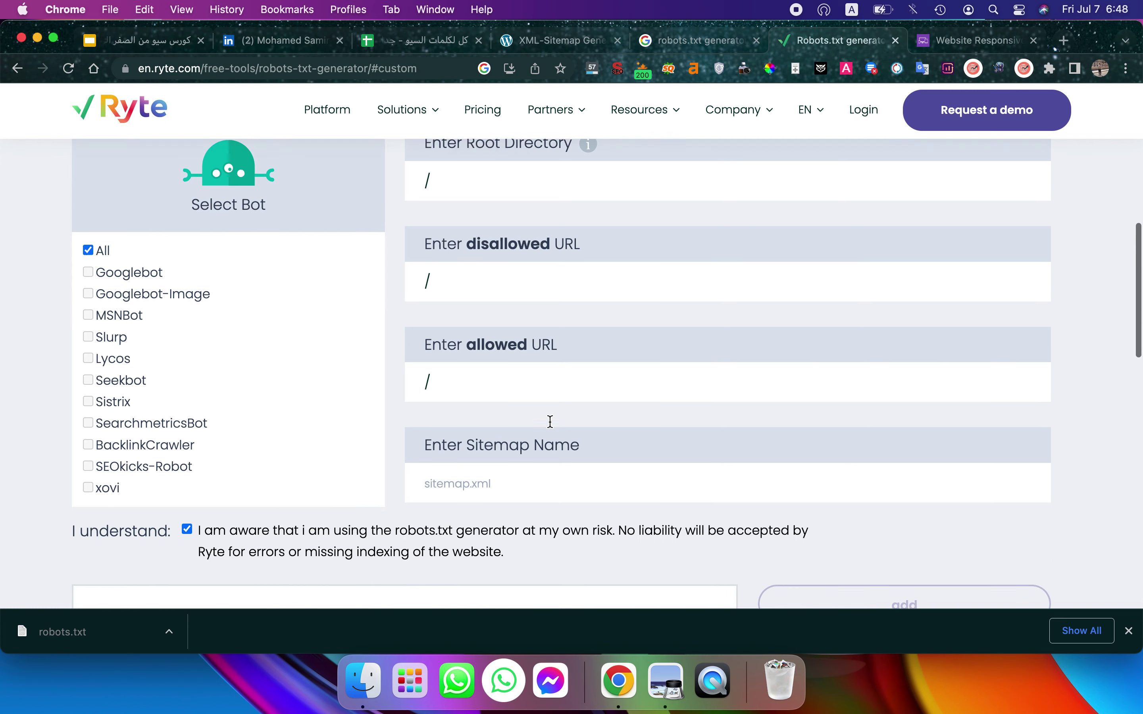
{"action": "scroll", "coordinate": [549, 420], "scroll_direction": "up", "scroll_amount": 7}
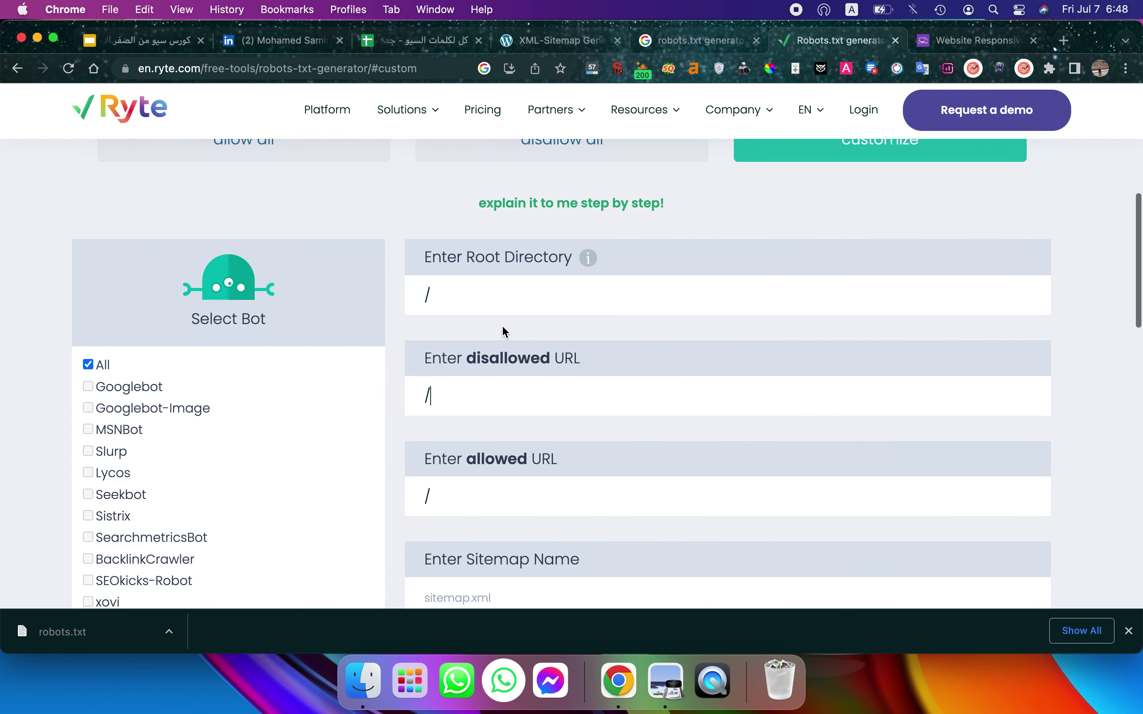
{"action": "double_click", "coordinate": [483, 390]}
{"action": "left_click", "coordinate": [577, 50]}
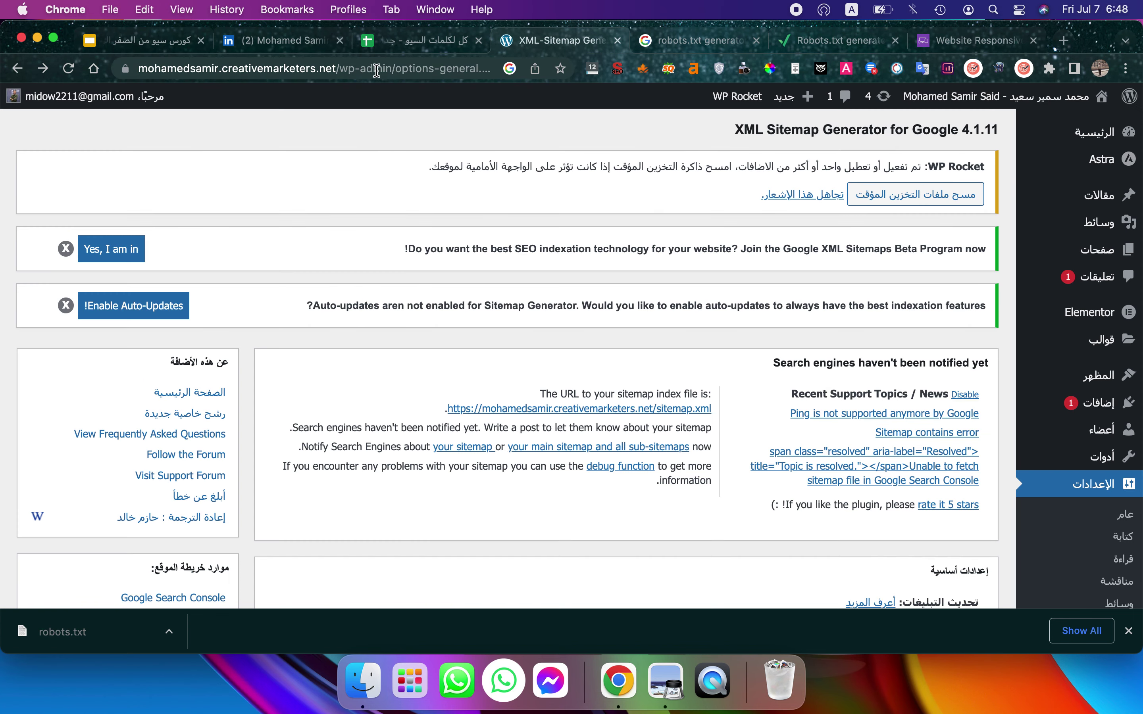
{"action": "left_click", "coordinate": [396, 70]}
{"action": "left_click_drag", "start_coordinate": [139, 70], "coordinate": [432, 70]}
{"action": "key", "text": "super+c"}
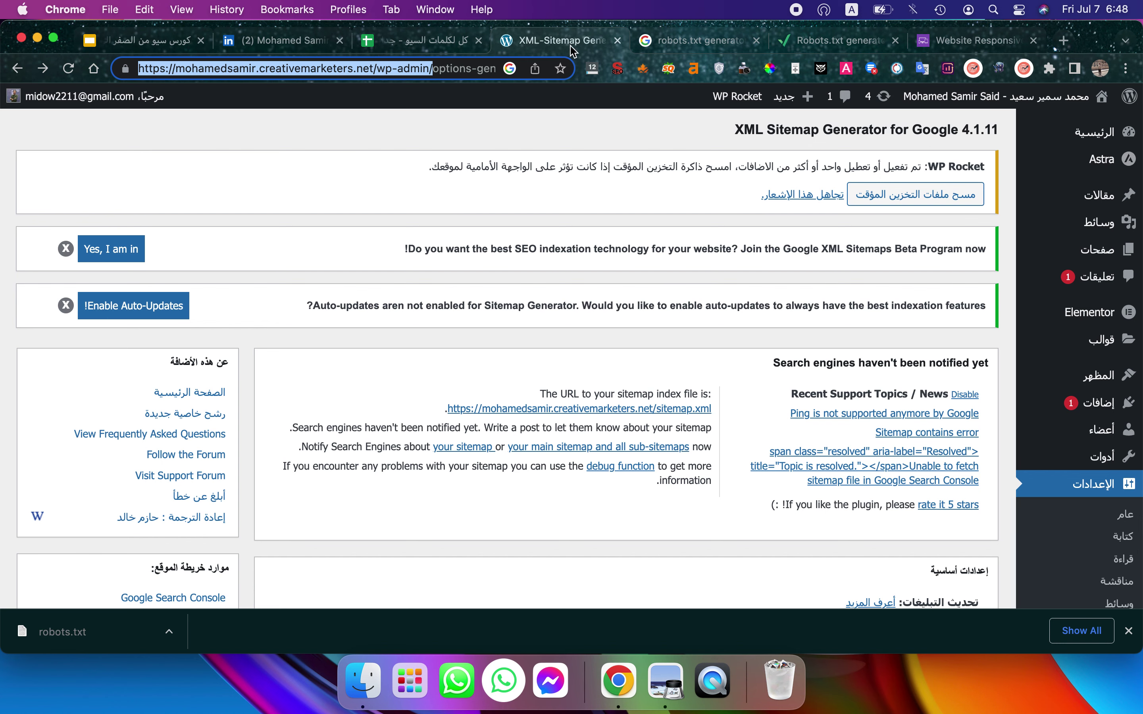
{"action": "left_click", "coordinate": [859, 41]}
{"action": "key", "text": "super+v"}
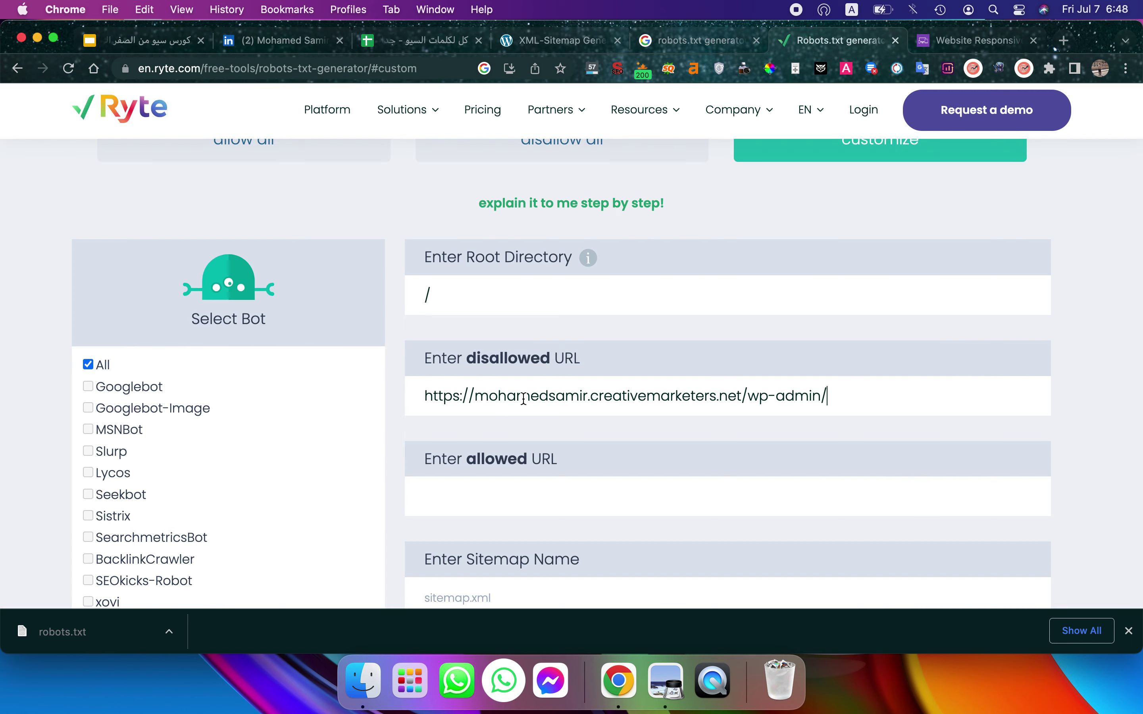
- Add the wp-admin disallow rule to the generated robots.txt text and highlight its Disallow line
{"action": "scroll", "coordinate": [524, 401], "scroll_direction": "down", "scroll_amount": 5}
{"action": "left_click", "coordinate": [811, 454]}
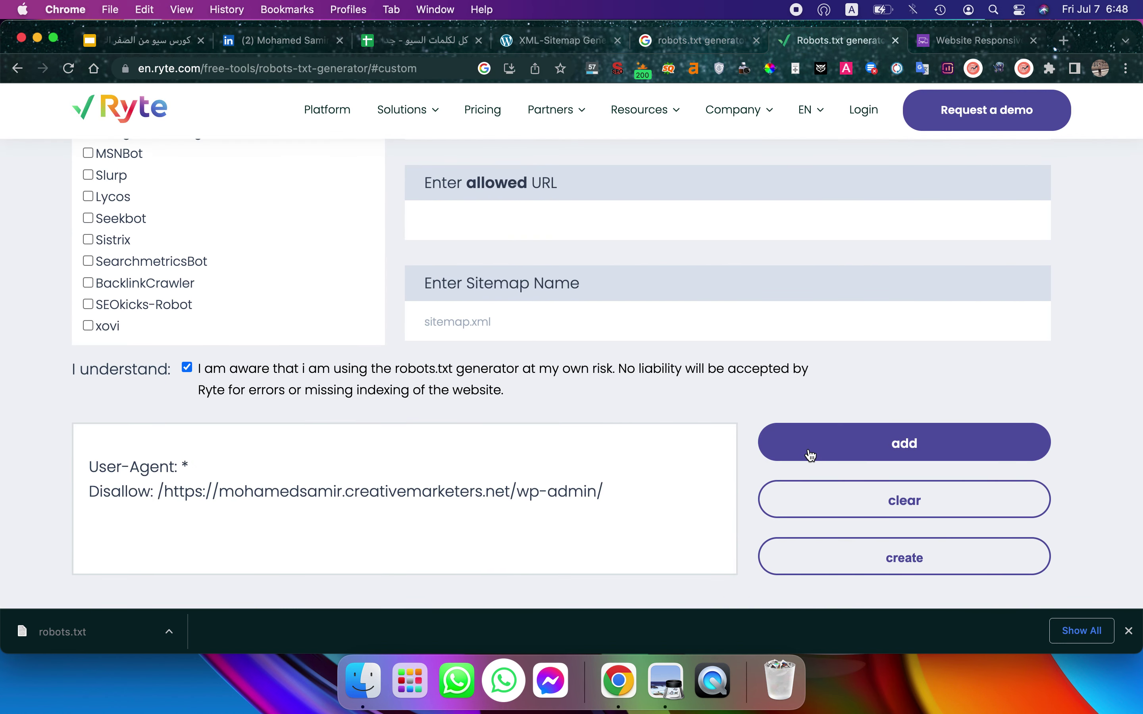
{"action": "left_click_drag", "start_coordinate": [89, 491], "coordinate": [602, 496]}
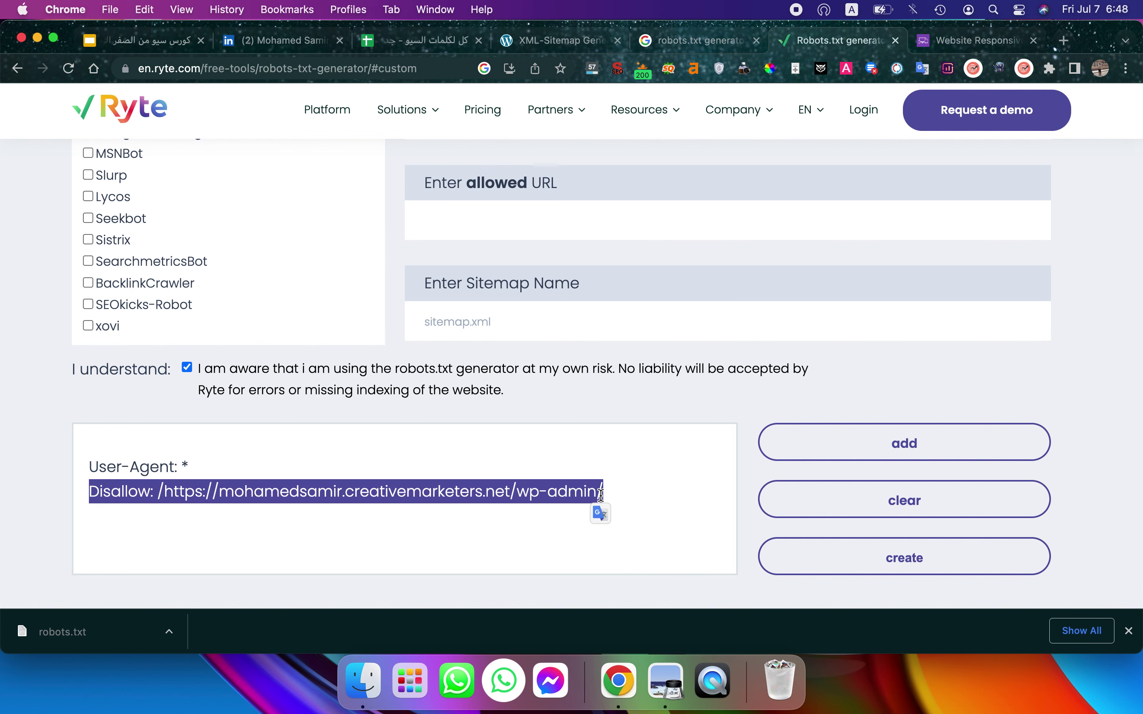
- Copy the sitemap.xml link address from the WordPress XML Sitemap Generator page and enter it as the sitemap name in the Ryte generator
{"action": "scroll", "coordinate": [600, 495], "scroll_direction": "up", "scroll_amount": 3}
{"action": "scroll", "coordinate": [599, 494], "scroll_direction": "up", "scroll_amount": 3}
{"action": "scroll", "coordinate": [600, 494], "scroll_direction": "down", "scroll_amount": 4}
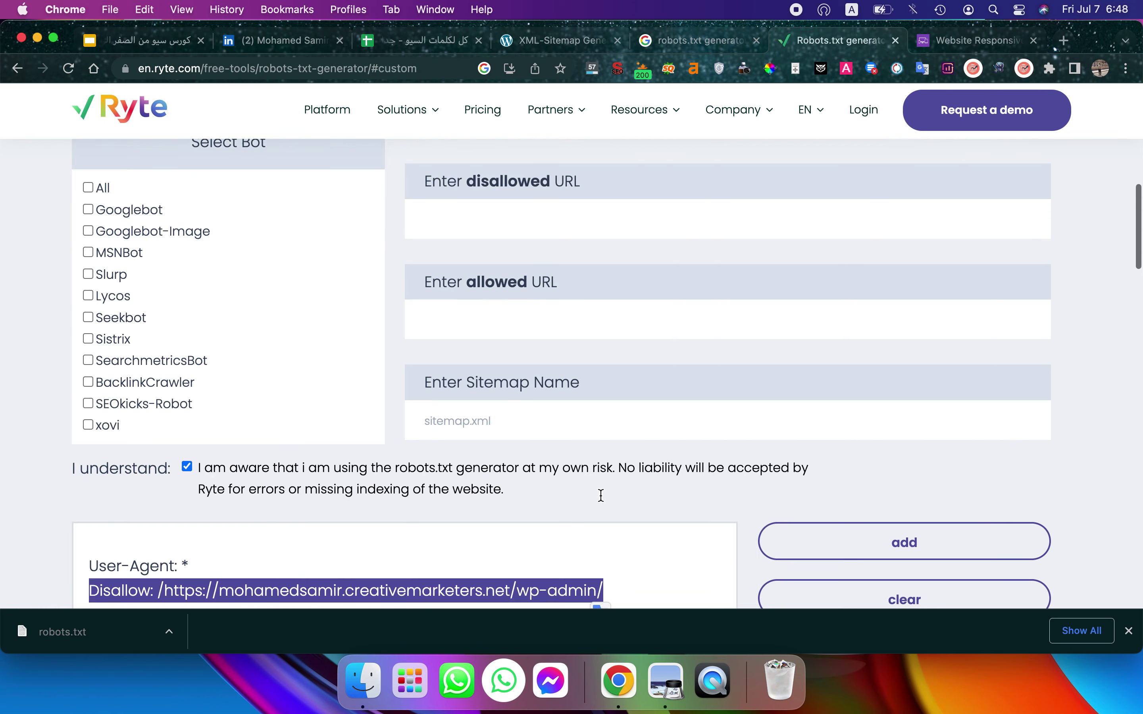
{"action": "left_click", "coordinate": [538, 412]}
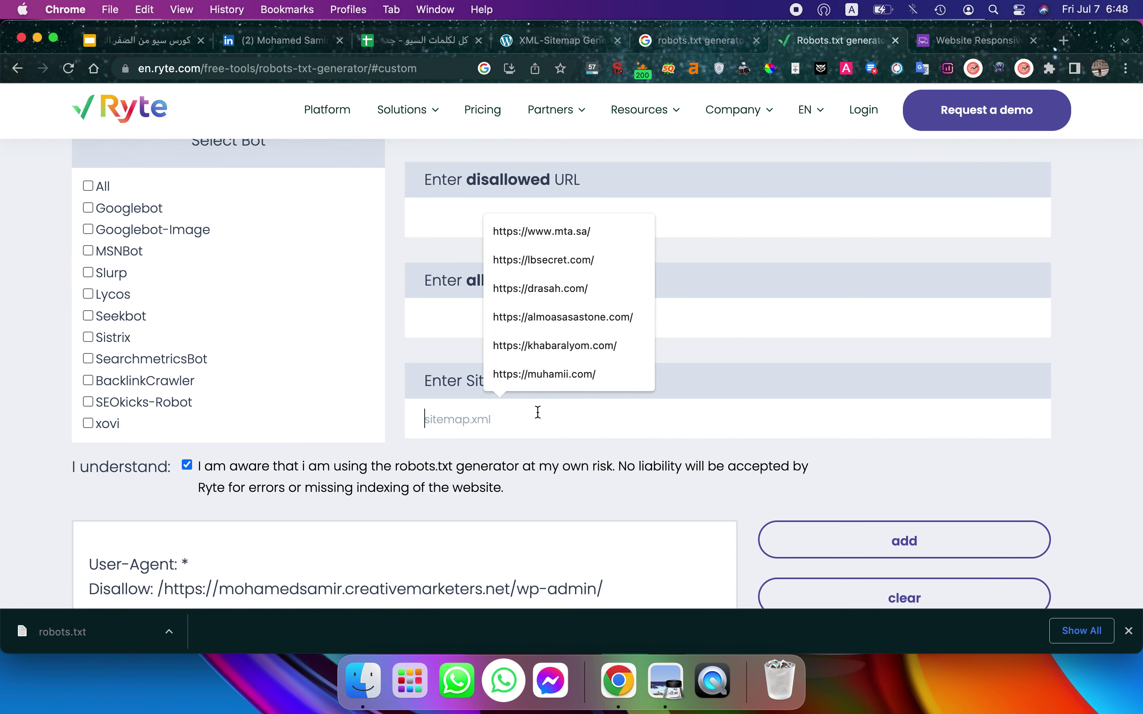
{"action": "key", "text": "super+4"}
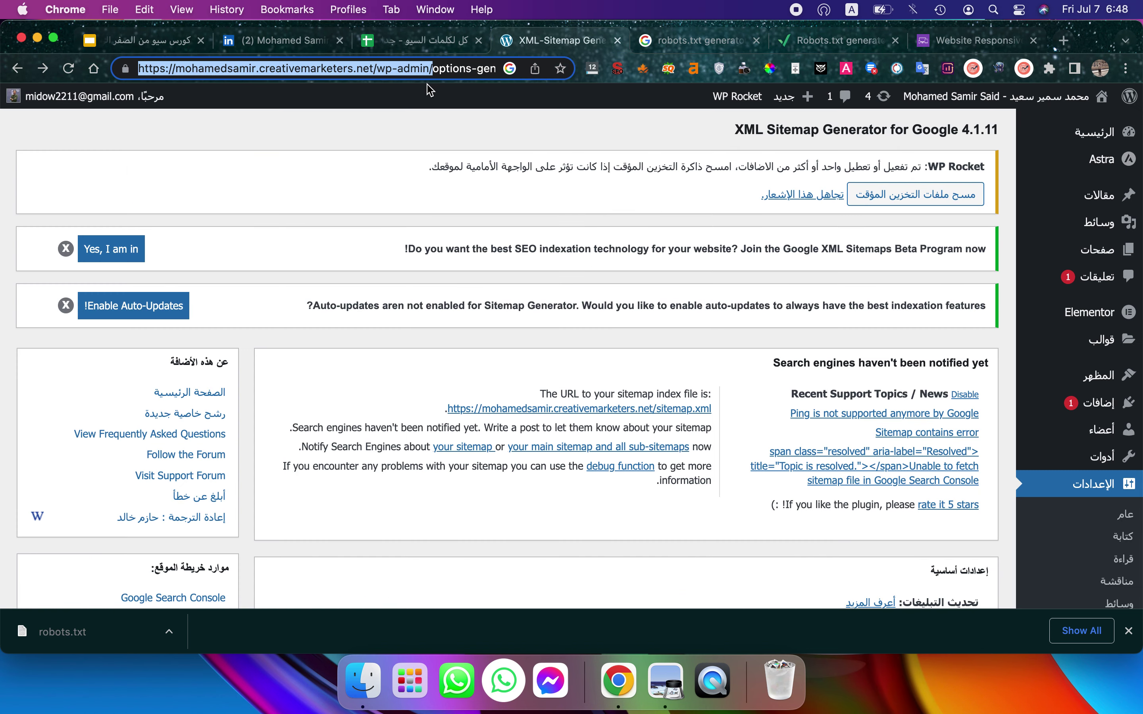
{"action": "right_click", "coordinate": [626, 408]}
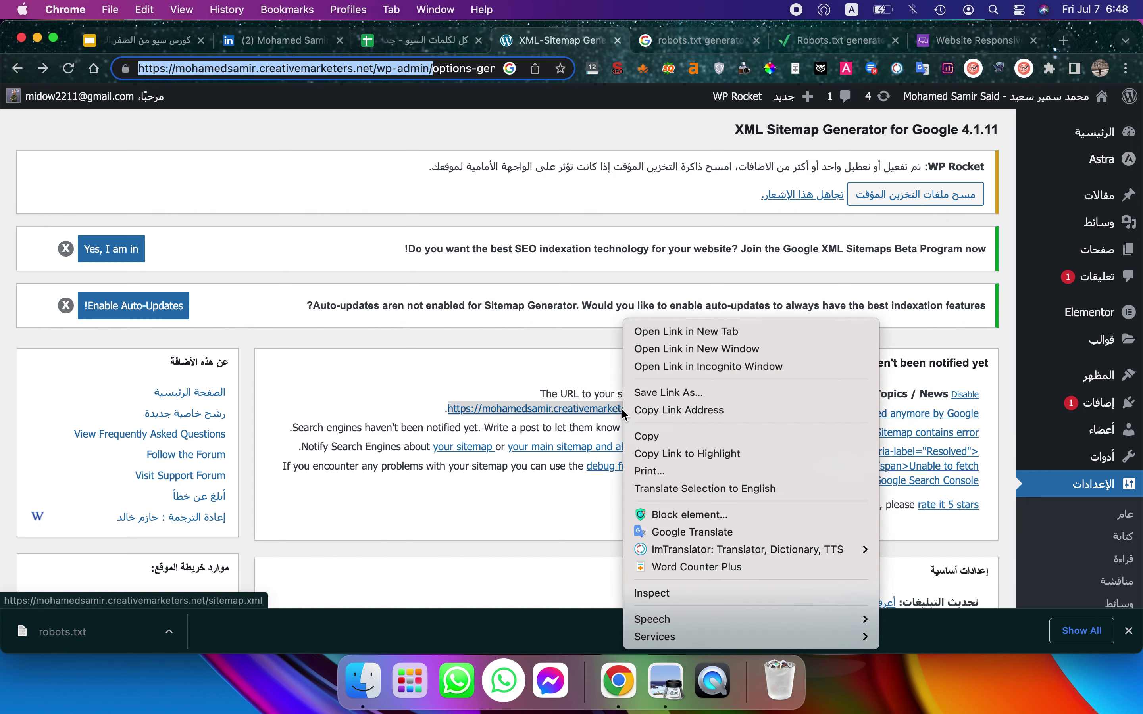
{"action": "left_click", "coordinate": [721, 410]}
{"action": "key", "text": "super+6"}
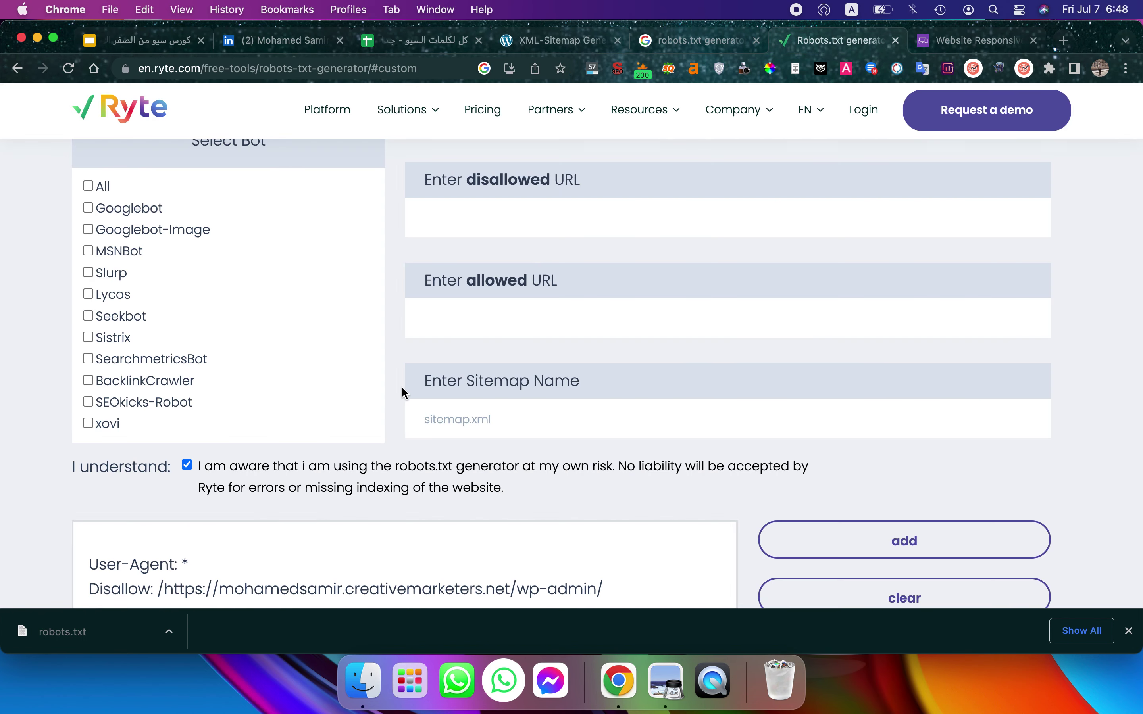
{"action": "left_click", "coordinate": [458, 419]}
{"action": "key", "text": "super+v"}
- Add the sitemap to the generated robots.txt text and highlight its Sitemap line
{"action": "scroll", "coordinate": [718, 462], "scroll_direction": "down", "scroll_amount": 2}
{"action": "left_click", "coordinate": [899, 437]}
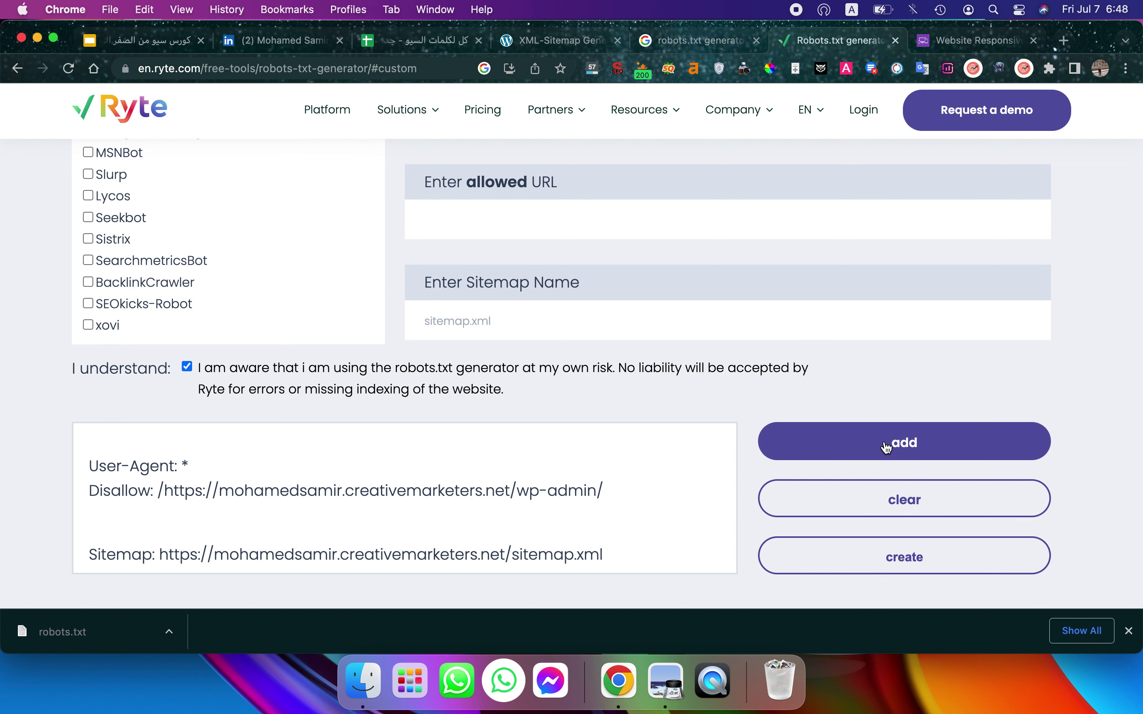
{"action": "left_click_drag", "start_coordinate": [109, 551], "coordinate": [525, 584]}
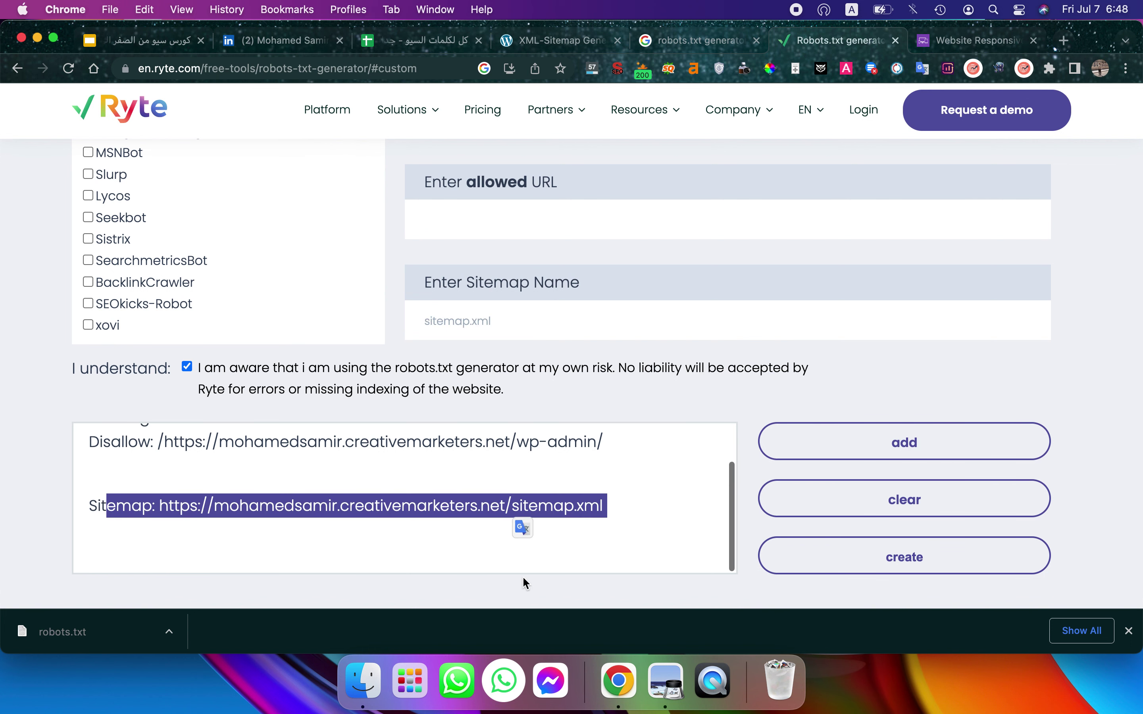
{"action": "scroll", "coordinate": [493, 466], "scroll_direction": "up", "scroll_amount": 2}
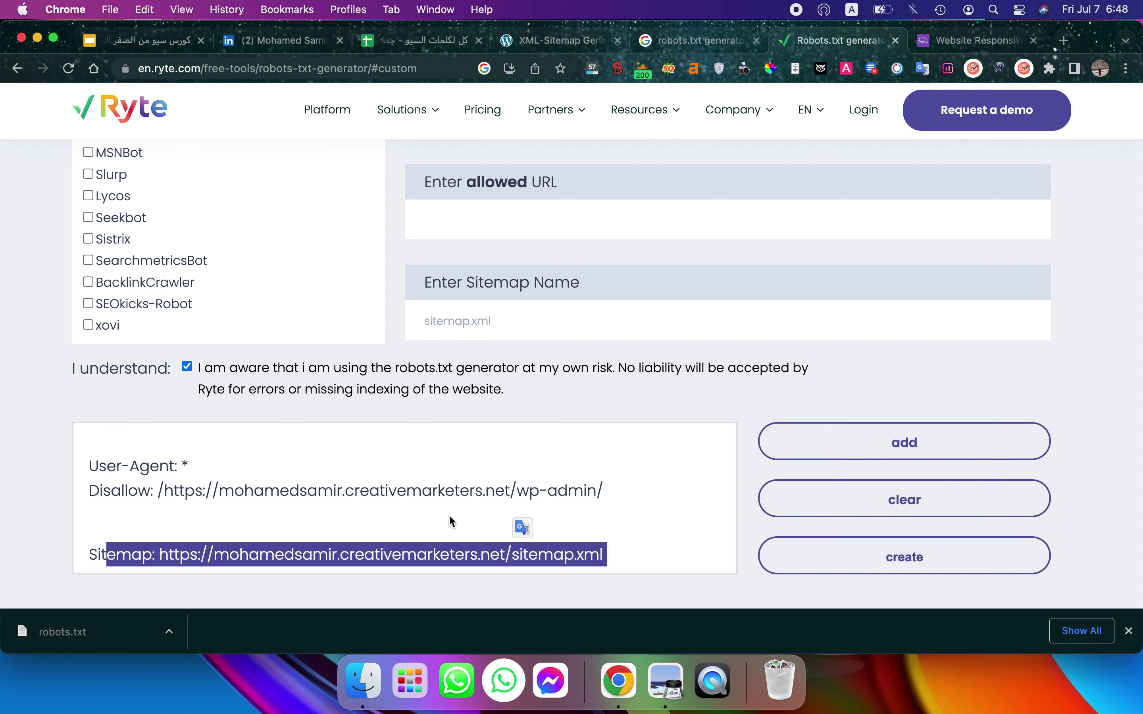
{"action": "left_click", "coordinate": [336, 482]}
- Open the list of all posts in WordPress and copy the view link address of the post "سيو اليوتيوب"
{"action": "left_click", "coordinate": [557, 40]}
{"action": "mouse_move", "coordinate": [1039, 194]}
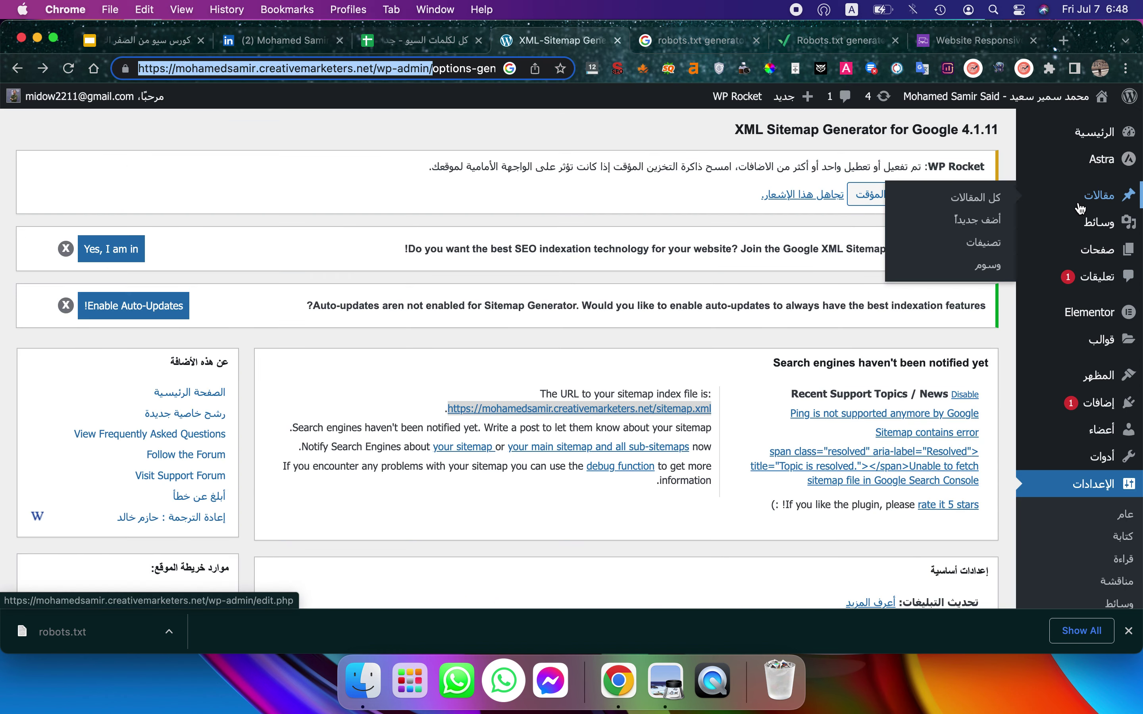
{"action": "left_click", "coordinate": [981, 198]}
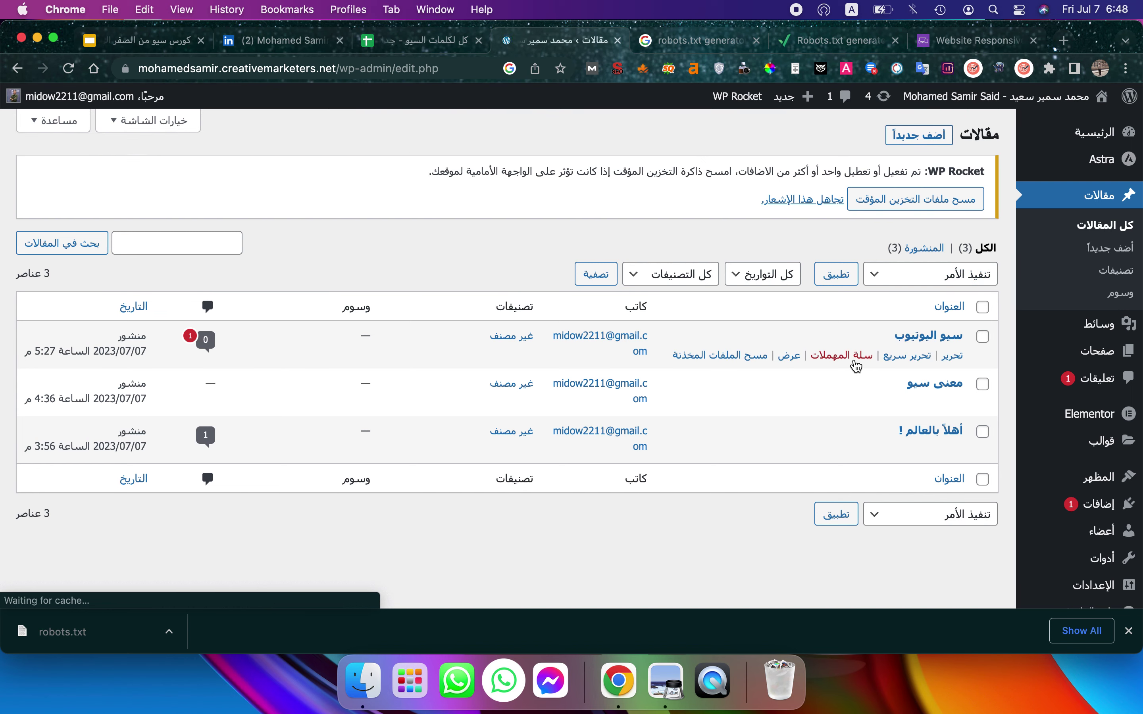
{"action": "right_click", "coordinate": [788, 356]}
{"action": "left_click", "coordinate": [832, 392]}
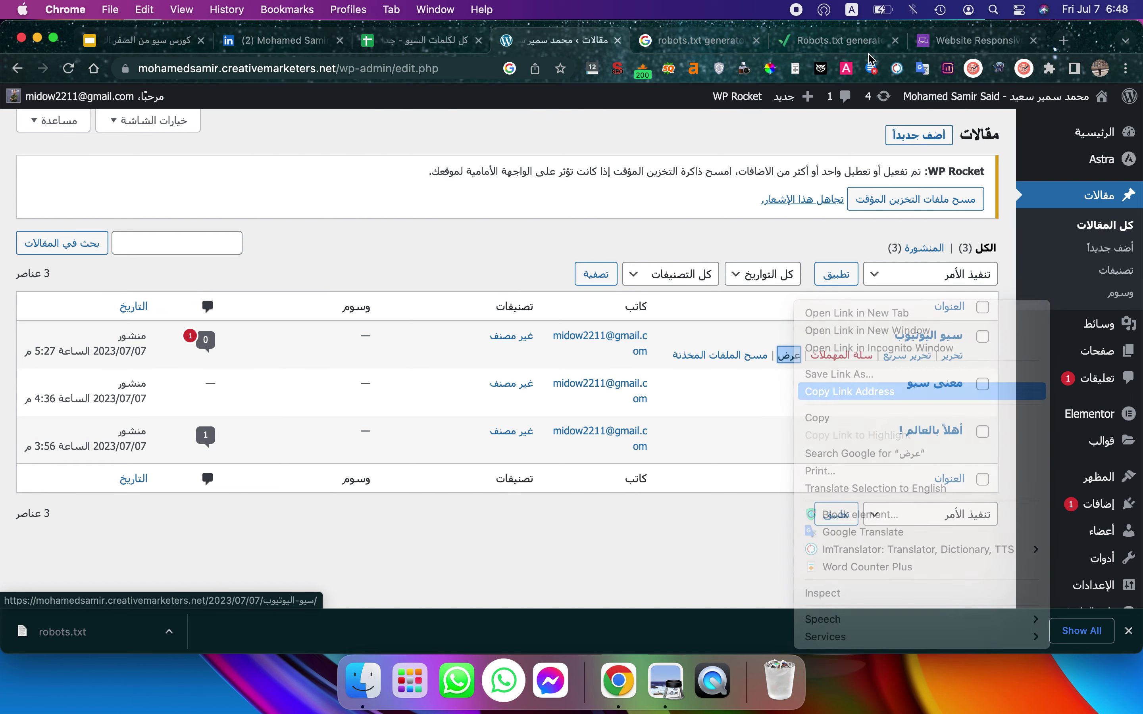
- Return to the Ryte generator and enter the copied post address as the disallowed URL
{"action": "left_click", "coordinate": [978, 41]}
{"action": "left_click", "coordinate": [837, 46]}
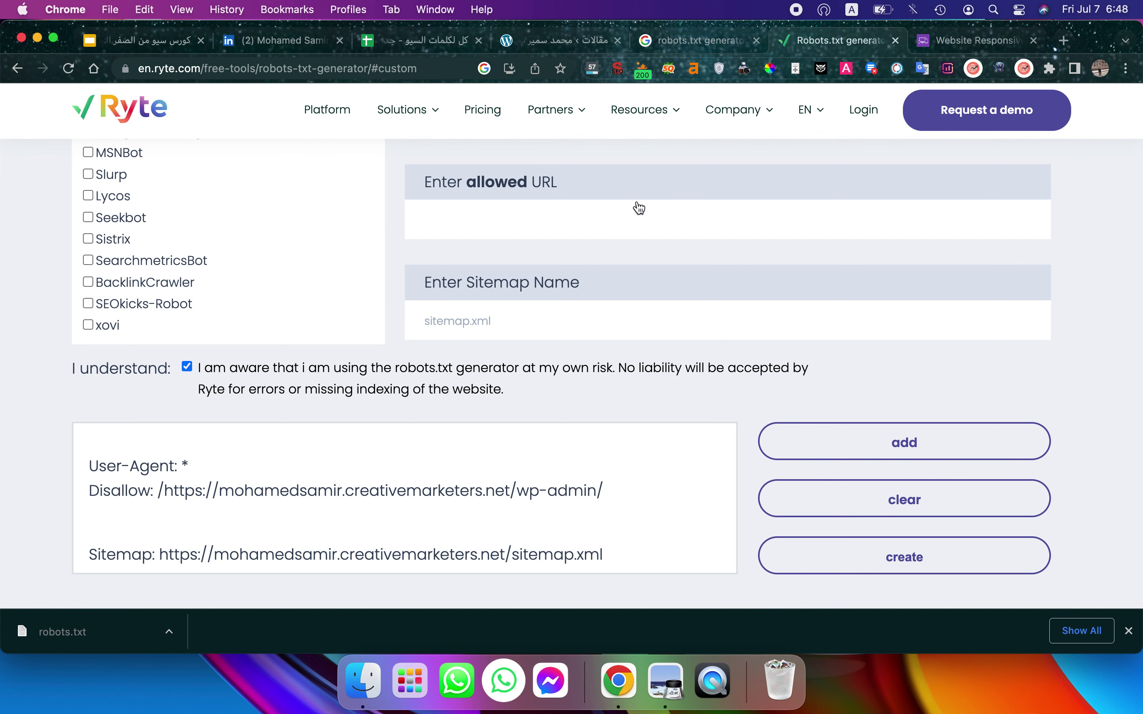
{"action": "left_click", "coordinate": [623, 222]}
{"action": "scroll", "coordinate": [623, 222], "scroll_direction": "up", "scroll_amount": 3}
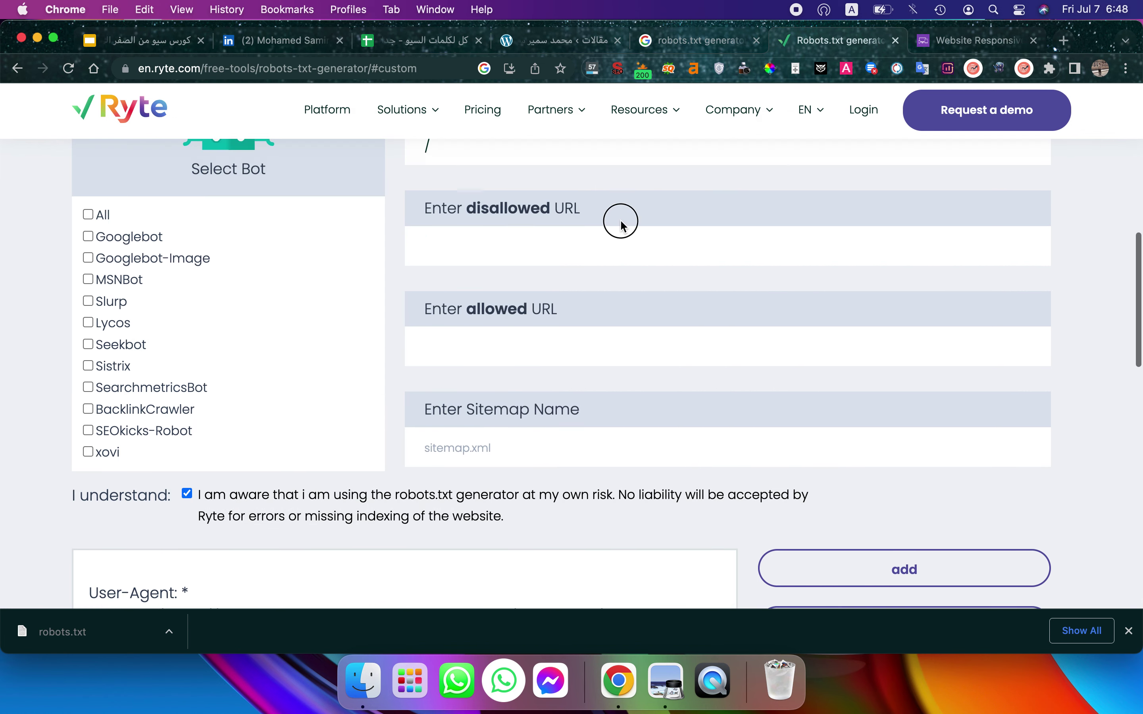
{"action": "left_click", "coordinate": [617, 240]}
{"action": "key", "text": "super+v"}
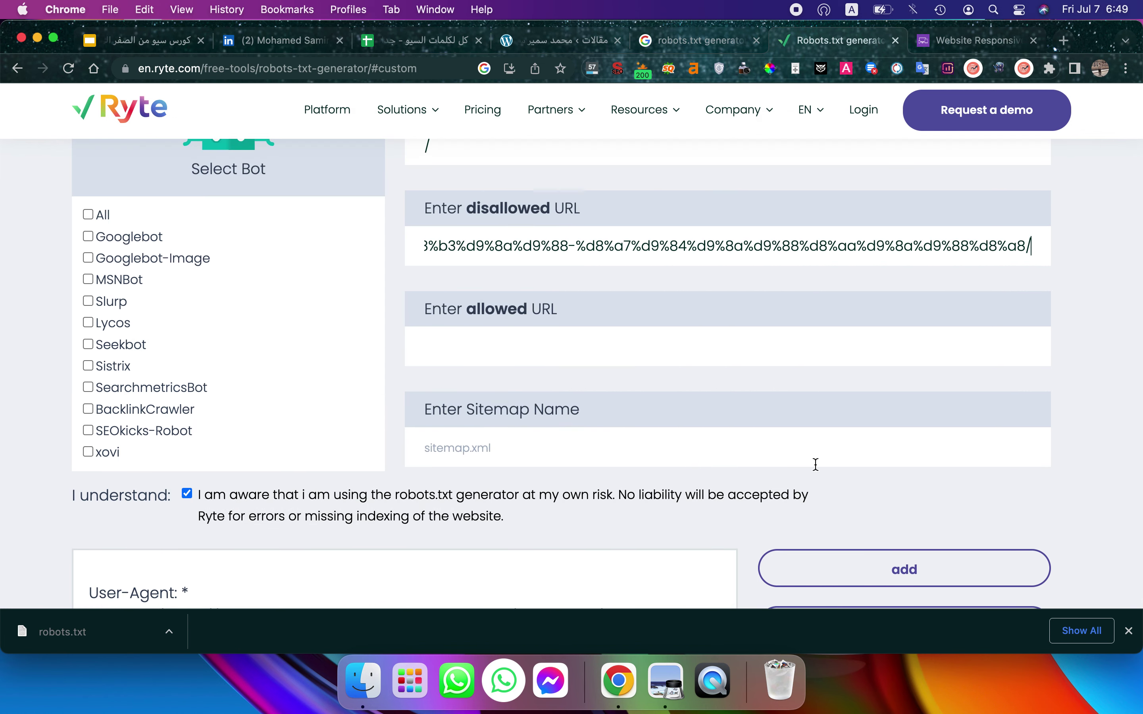
- Select All as the bot and add the post's disallow rule to the generated robots.txt text
{"action": "left_click", "coordinate": [909, 582]}
{"action": "scroll", "coordinate": [798, 454], "scroll_direction": "down", "scroll_amount": 3}
{"action": "scroll", "coordinate": [228, 335], "scroll_direction": "up", "scroll_amount": 5}
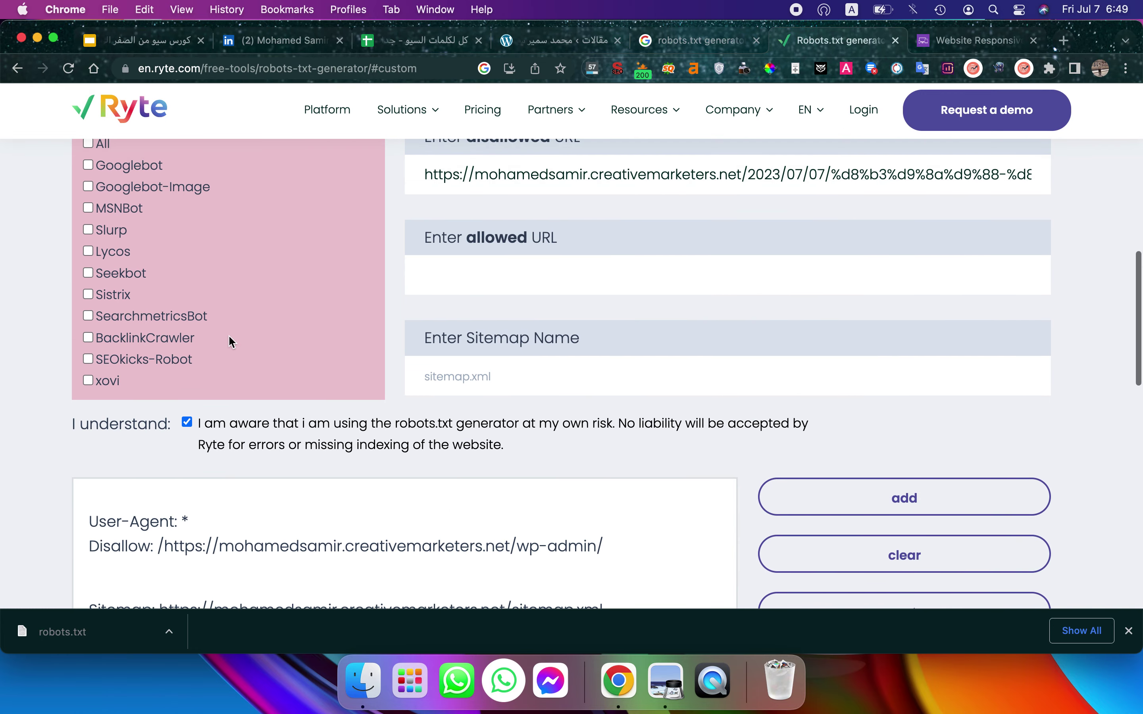
{"action": "left_click", "coordinate": [88, 255]}
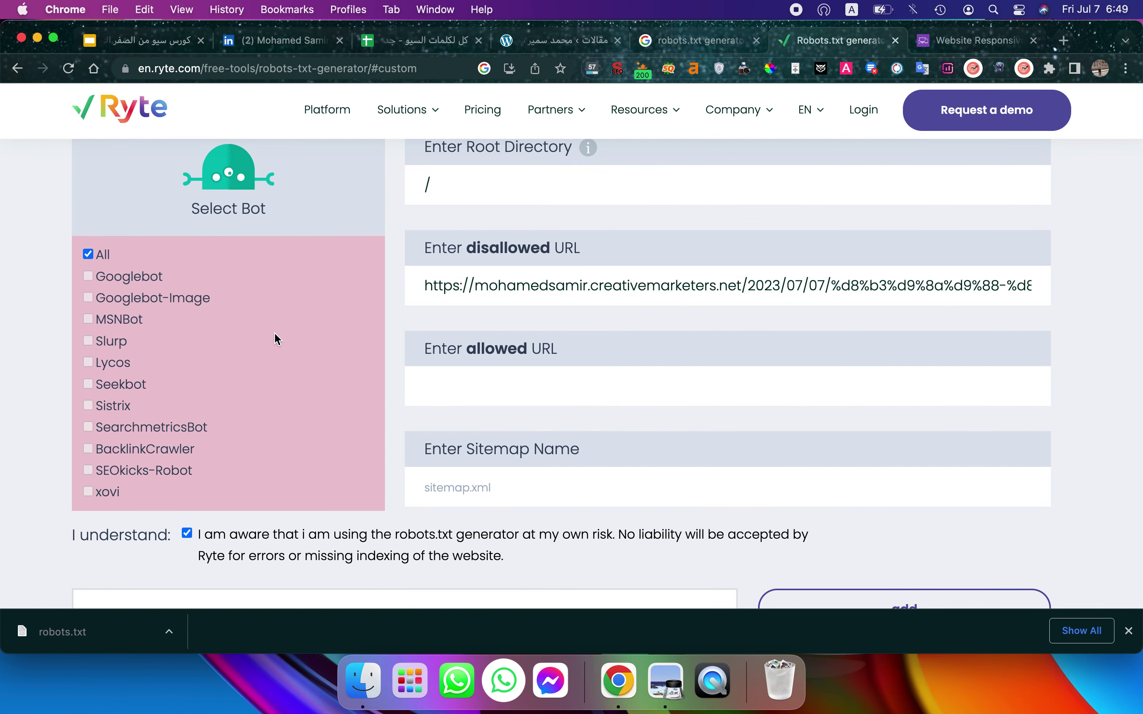
{"action": "scroll", "coordinate": [280, 400], "scroll_direction": "down", "scroll_amount": 5}
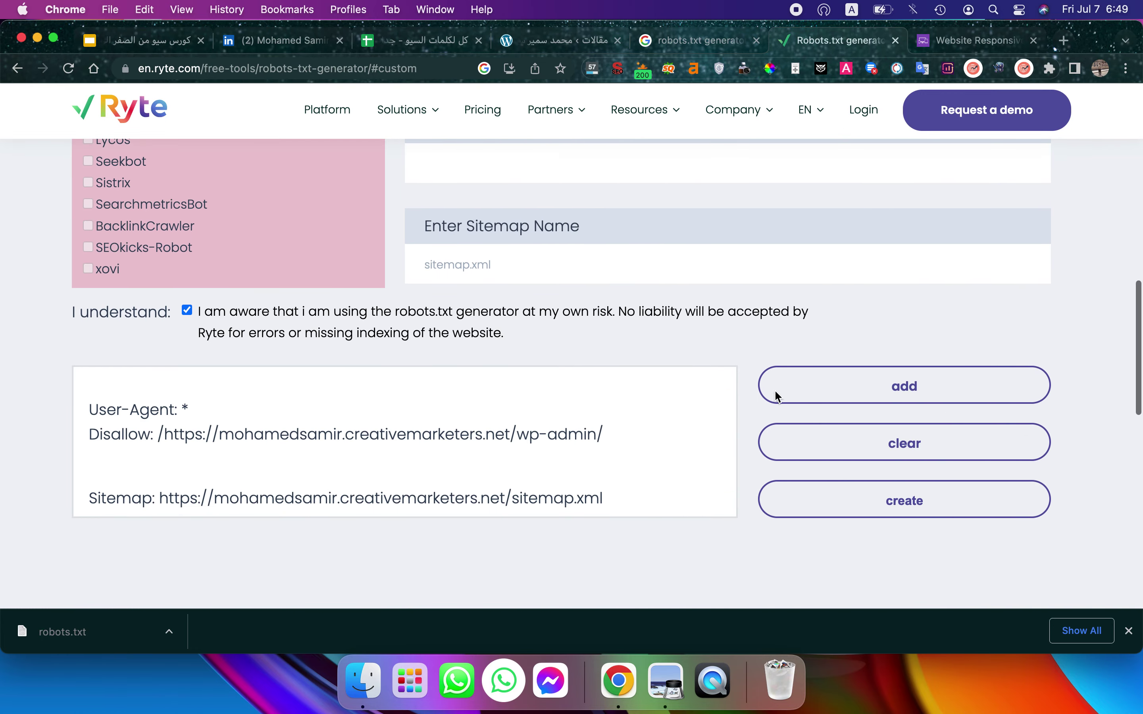
{"action": "left_click", "coordinate": [883, 388]}
{"action": "scroll", "coordinate": [321, 443], "scroll_direction": "down", "scroll_amount": 3}
{"action": "scroll", "coordinate": [322, 443], "scroll_direction": "up", "scroll_amount": 3}
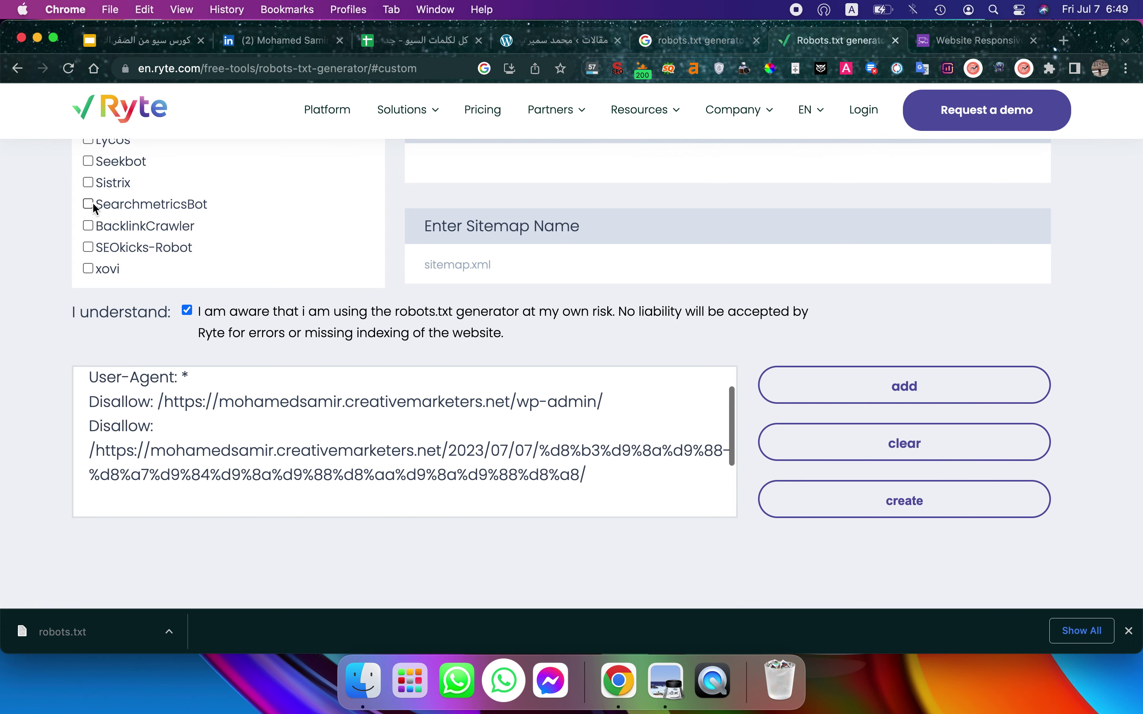
- Select Googlebot, enter the same post address as the disallowed URL, and add the rule to the generated text
{"action": "scroll", "coordinate": [94, 204], "scroll_direction": "up", "scroll_amount": 5}
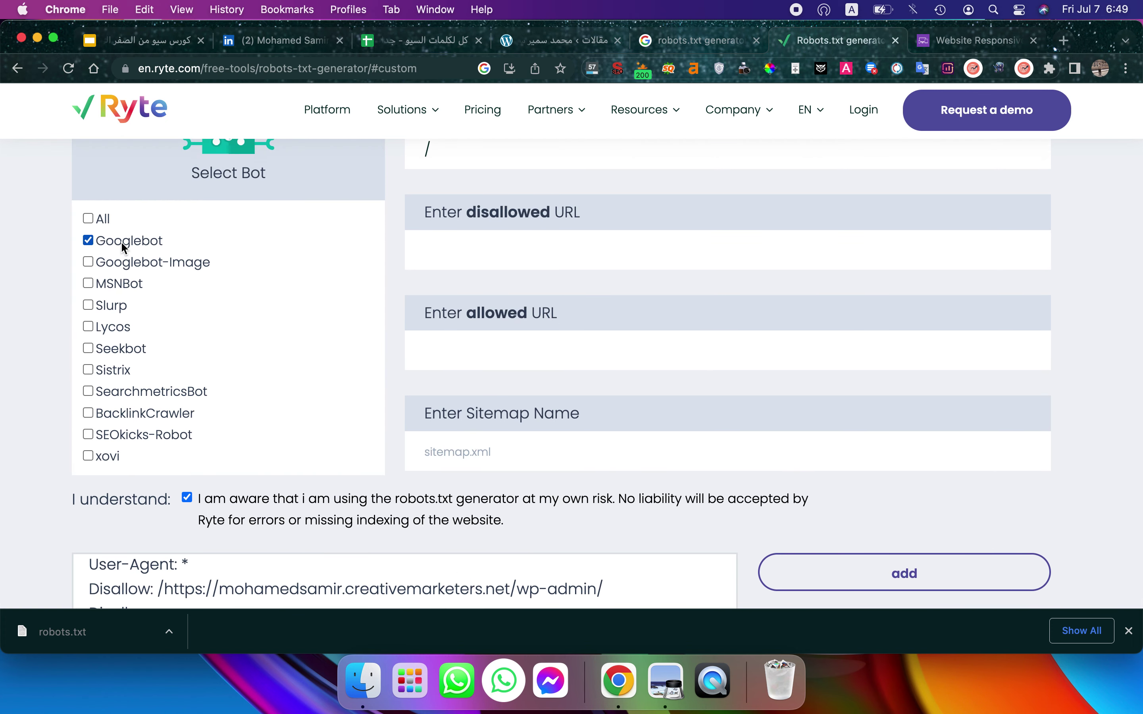
{"action": "left_click", "coordinate": [529, 262]}
{"action": "key", "text": "super+v"}
{"action": "scroll", "coordinate": [727, 404], "scroll_direction": "down", "scroll_amount": 3}
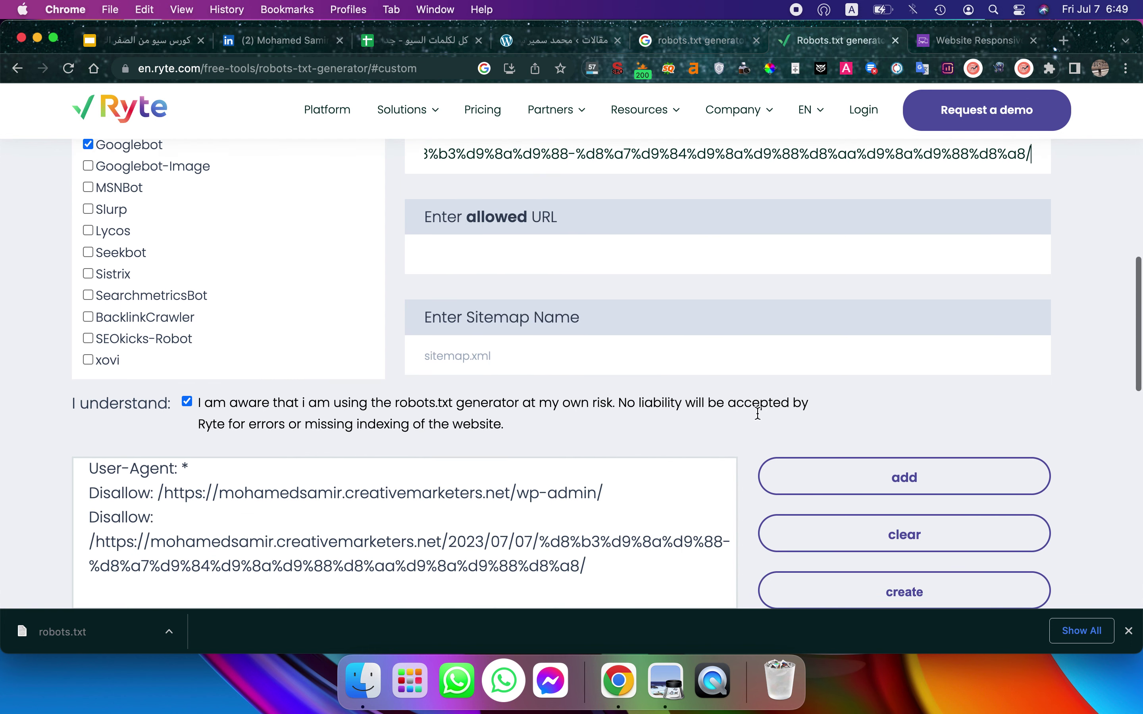
{"action": "left_click", "coordinate": [854, 486]}
- Examine the generated robots.txt text, comparing the Googlebot section with the rules for all bots
{"action": "scroll", "coordinate": [440, 542], "scroll_direction": "up", "scroll_amount": 1}
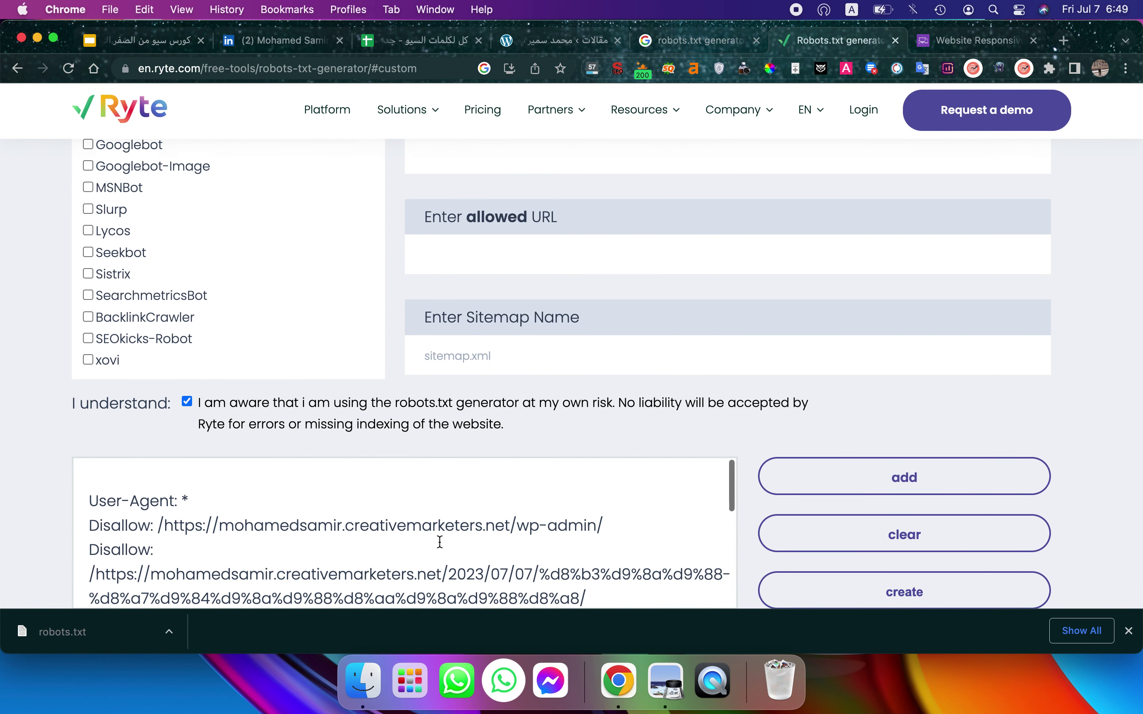
{"action": "scroll", "coordinate": [439, 541], "scroll_direction": "down", "scroll_amount": 5}
{"action": "scroll", "coordinate": [268, 535], "scroll_direction": "up", "scroll_amount": 2}
{"action": "scroll", "coordinate": [268, 536], "scroll_direction": "up", "scroll_amount": 1}
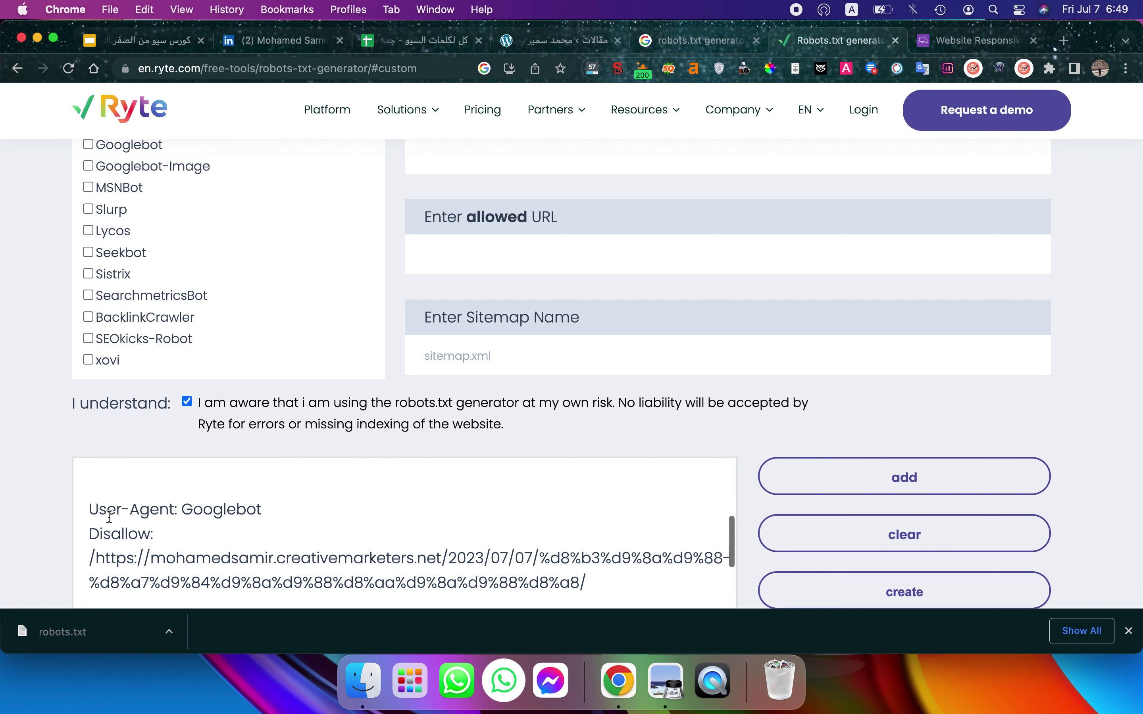
{"action": "left_click_drag", "start_coordinate": [99, 496], "coordinate": [237, 510]}
{"action": "scroll", "coordinate": [153, 477], "scroll_direction": "down", "scroll_amount": 3}
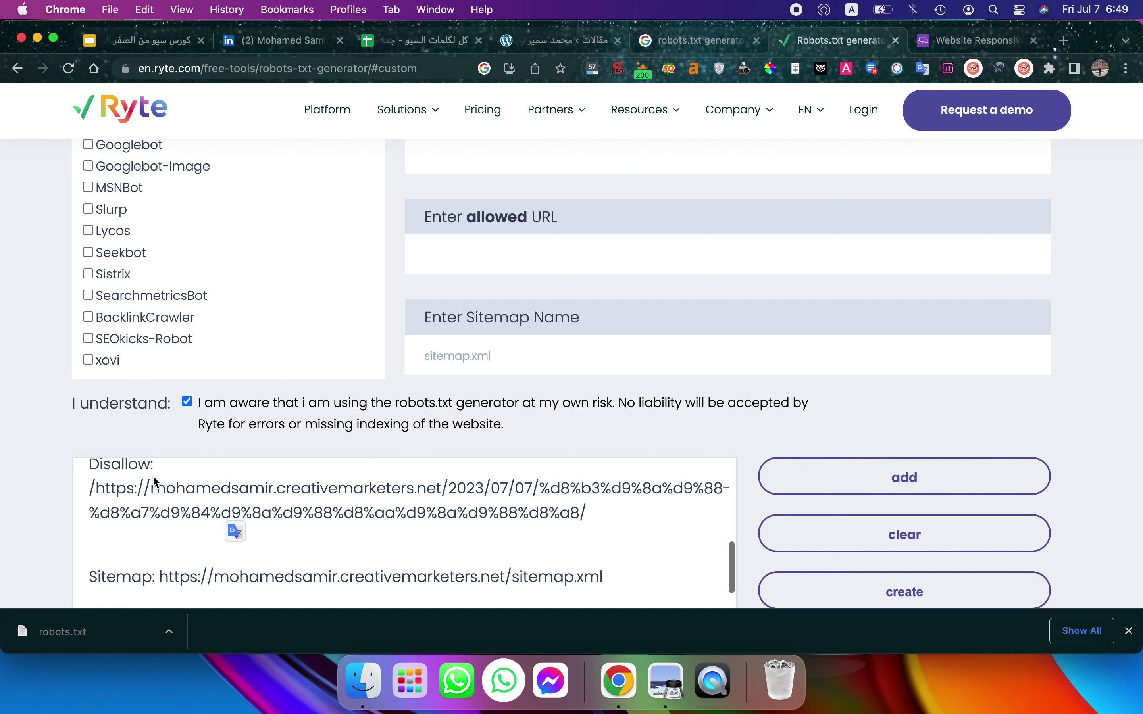
{"action": "left_click", "coordinate": [152, 476]}
{"action": "scroll", "coordinate": [152, 475], "scroll_direction": "up", "scroll_amount": 3}
{"action": "scroll", "coordinate": [103, 507], "scroll_direction": "up", "scroll_amount": 2}
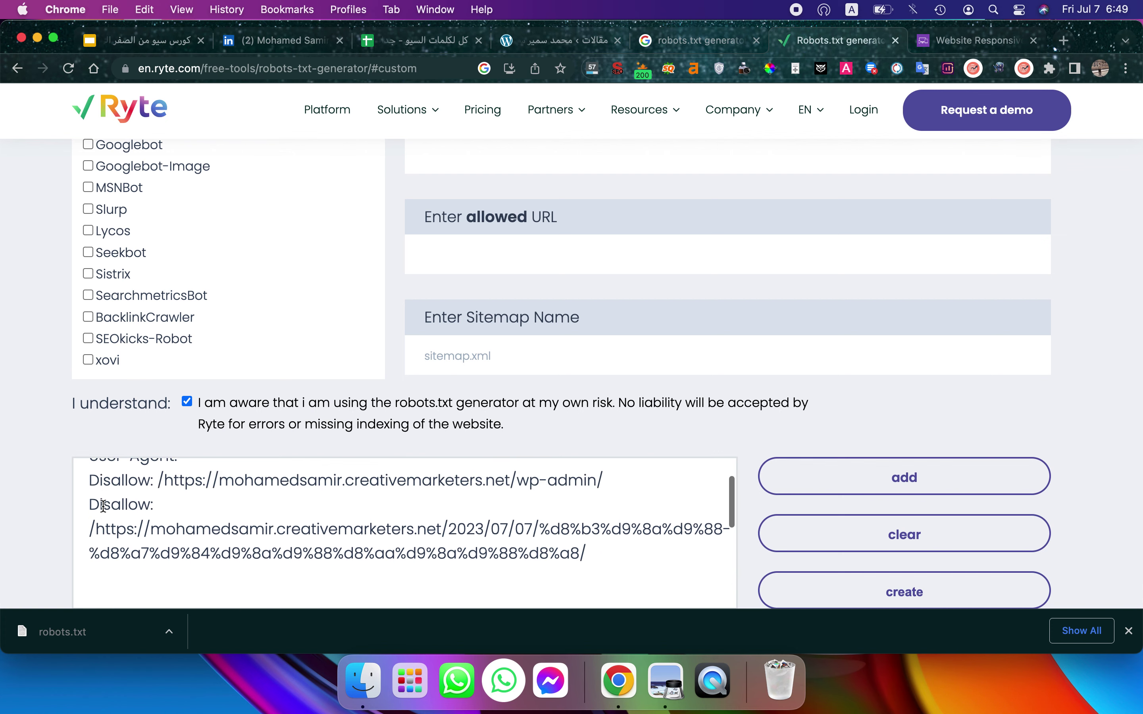
- Set the allowed URL of the custom rules to "/"
{"action": "scroll", "coordinate": [371, 425], "scroll_direction": "up", "scroll_amount": 4}
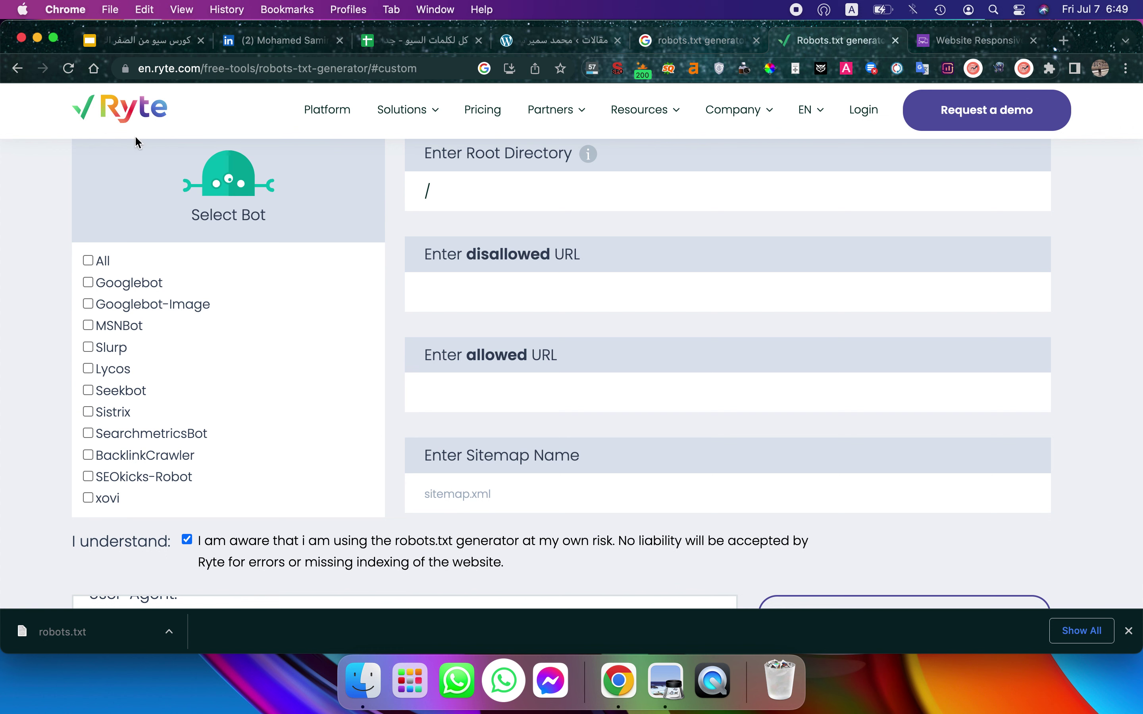
{"action": "left_click", "coordinate": [467, 284]}
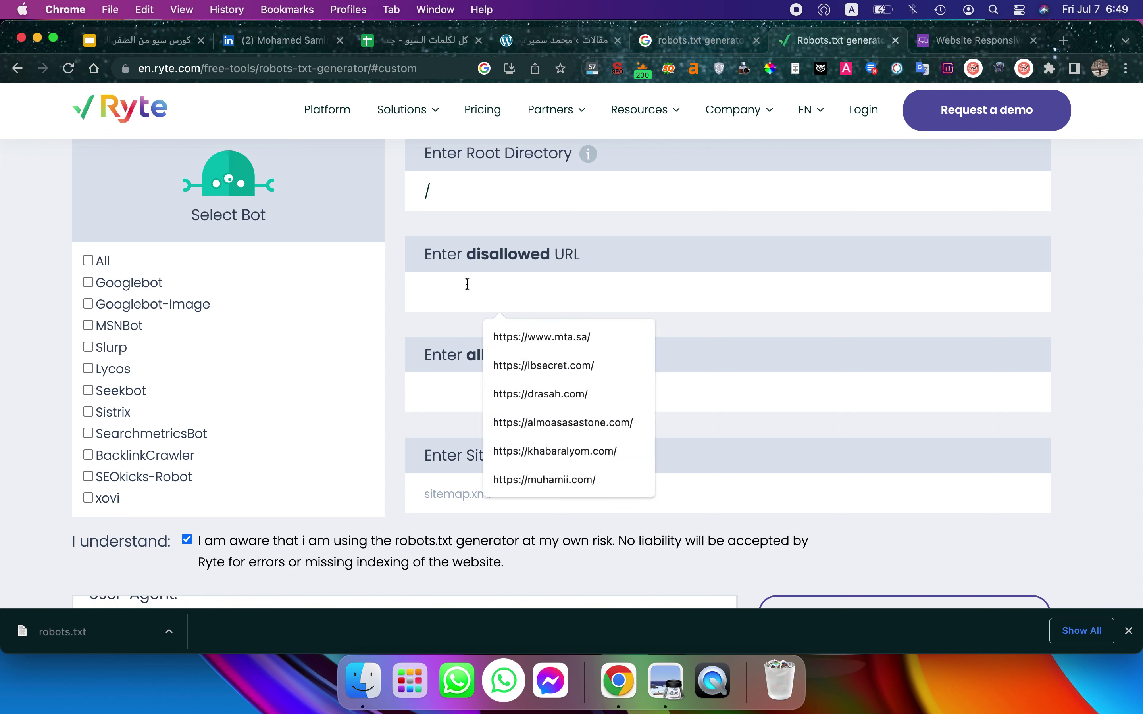
{"action": "left_click", "coordinate": [451, 384]}
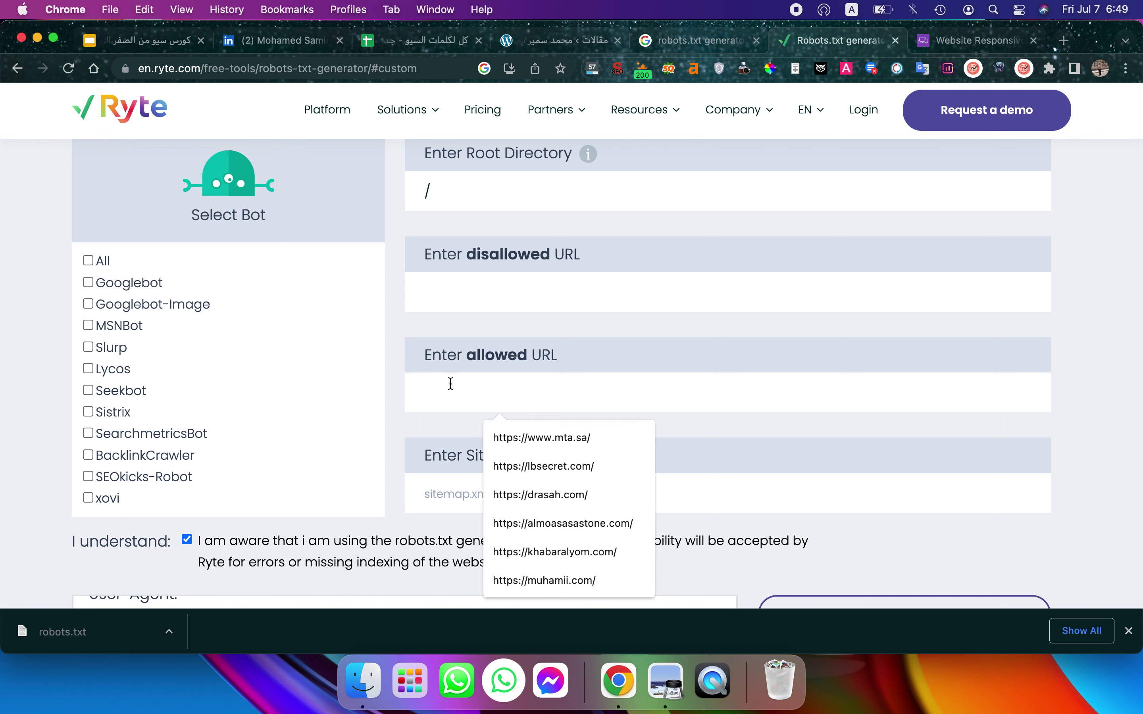
{"action": "type", "text": "/"}
{"action": "scroll", "coordinate": [659, 425], "scroll_direction": "down", "scroll_amount": 5}
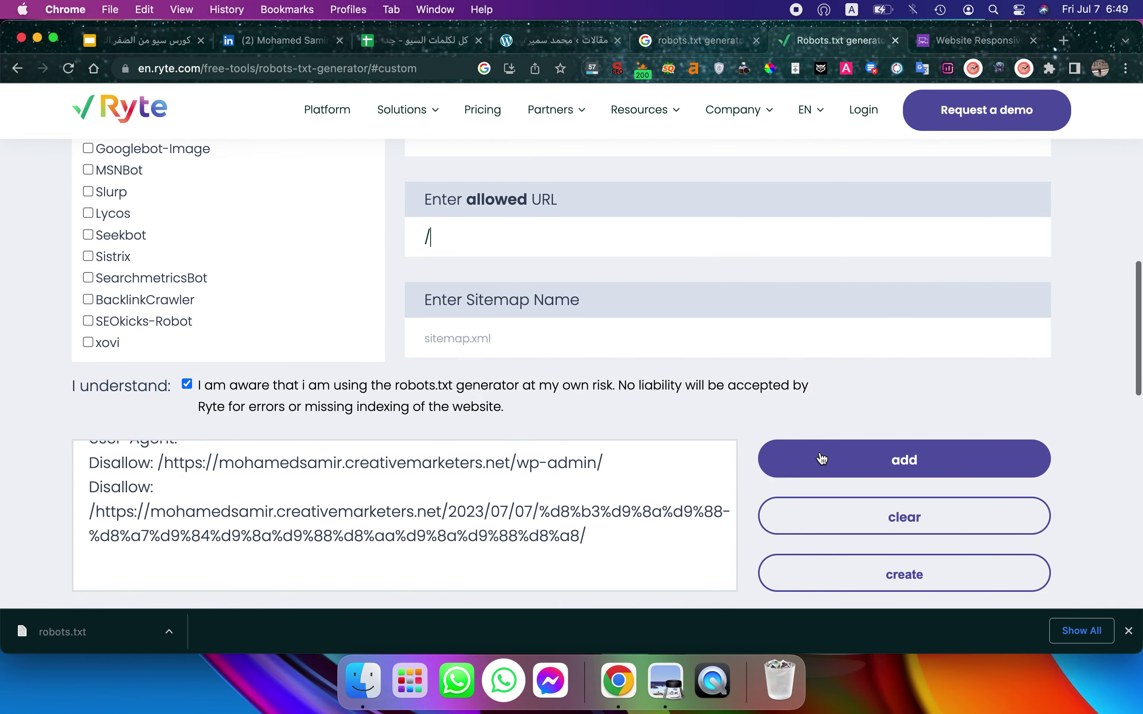
- Select All as the bot and add the "/" allow rule to the generated robots.txt text
{"action": "left_click", "coordinate": [822, 460]}
{"action": "scroll", "coordinate": [146, 407], "scroll_direction": "up", "scroll_amount": 1}
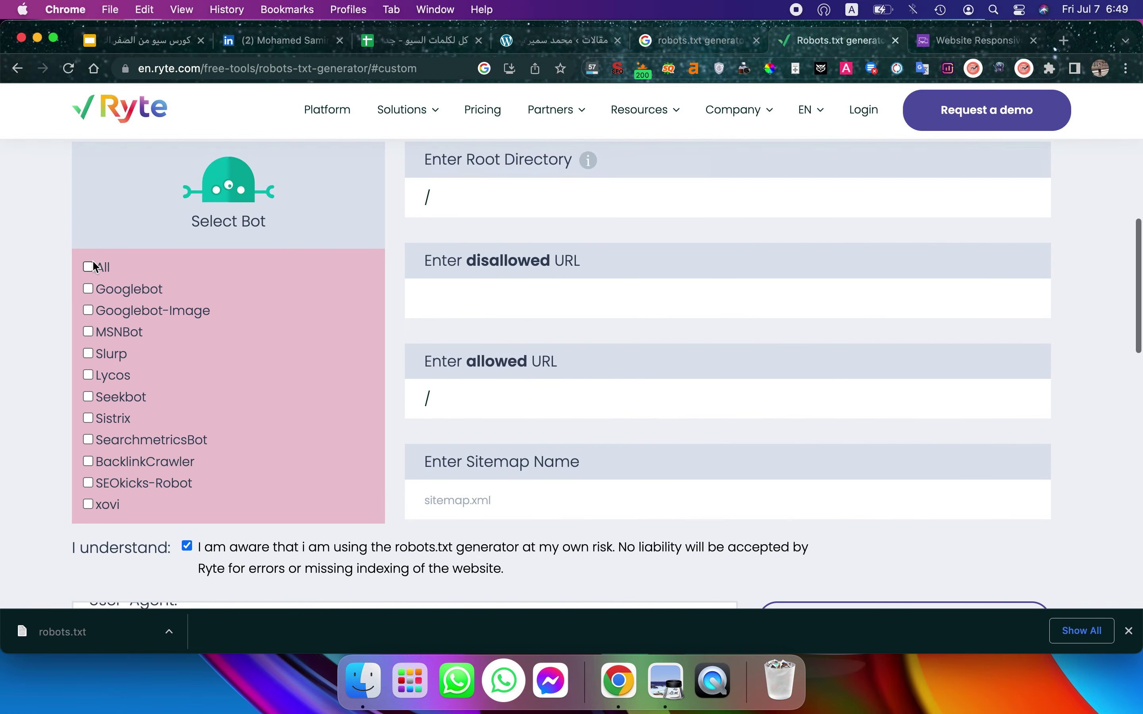
{"action": "left_click", "coordinate": [88, 265]}
{"action": "scroll", "coordinate": [543, 352], "scroll_direction": "down", "scroll_amount": 3}
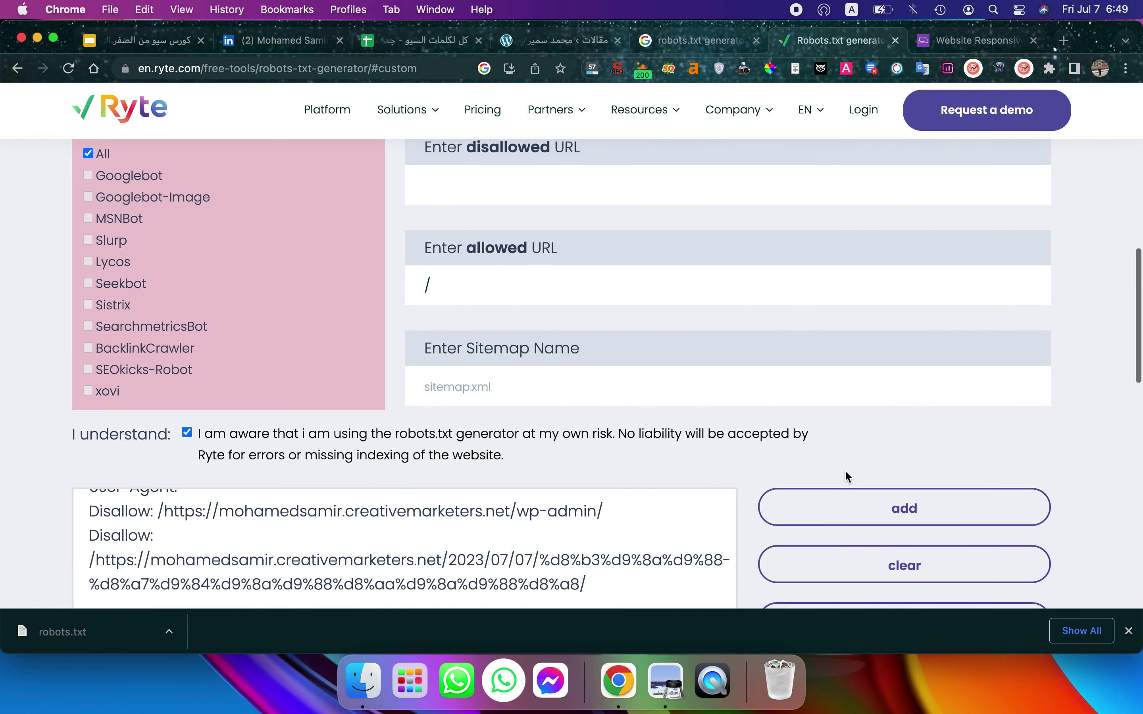
{"action": "left_click", "coordinate": [862, 507]}
{"action": "scroll", "coordinate": [393, 530], "scroll_direction": "up", "scroll_amount": 2}
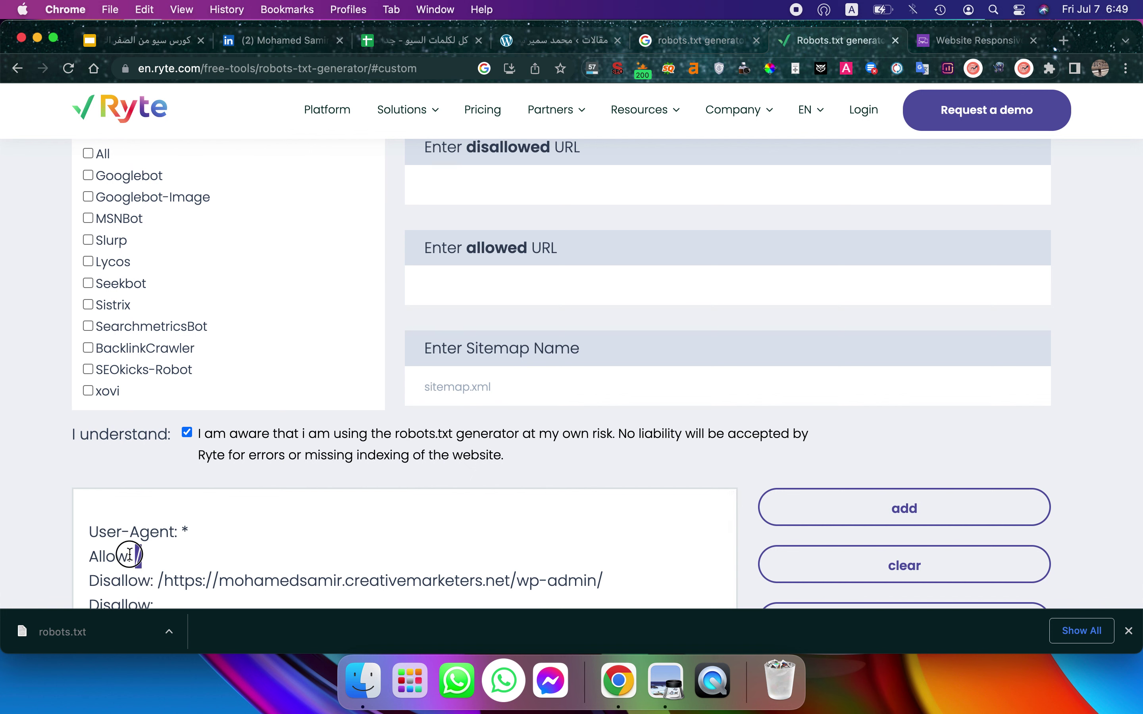
- Highlight the User-Agent and Allow lines, then the wp-admin Disallow line in the generated text to review the rules
{"action": "left_click_drag", "start_coordinate": [142, 557], "coordinate": [79, 528]}
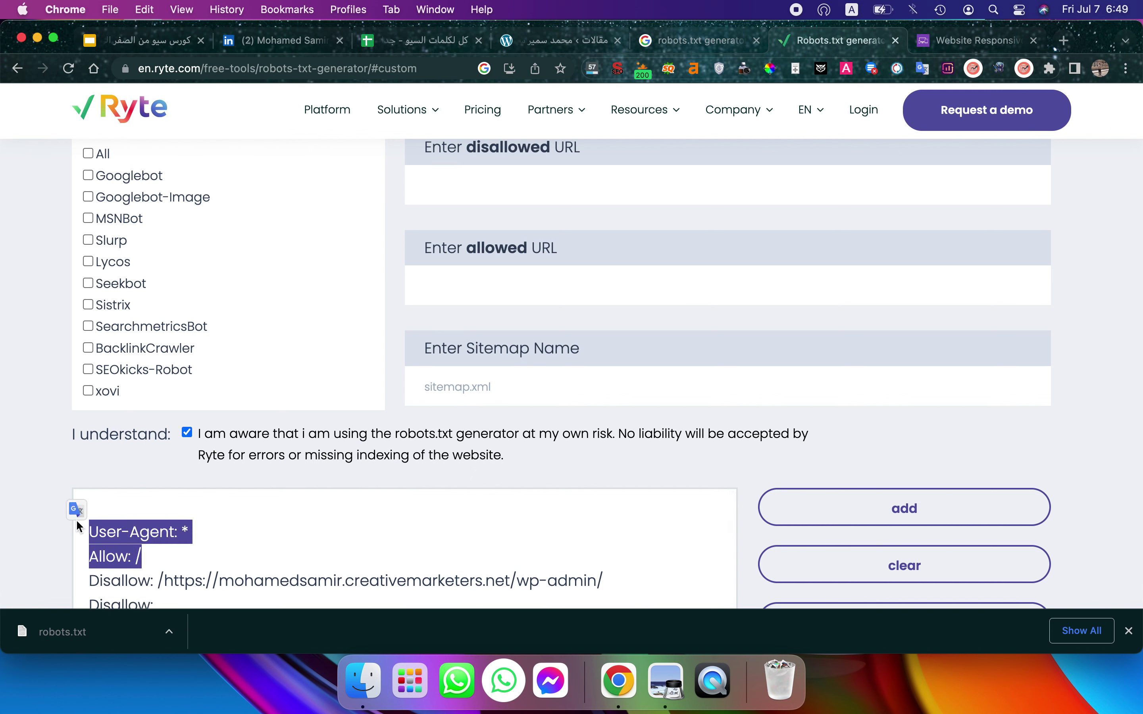
{"action": "left_click", "coordinate": [147, 569]}
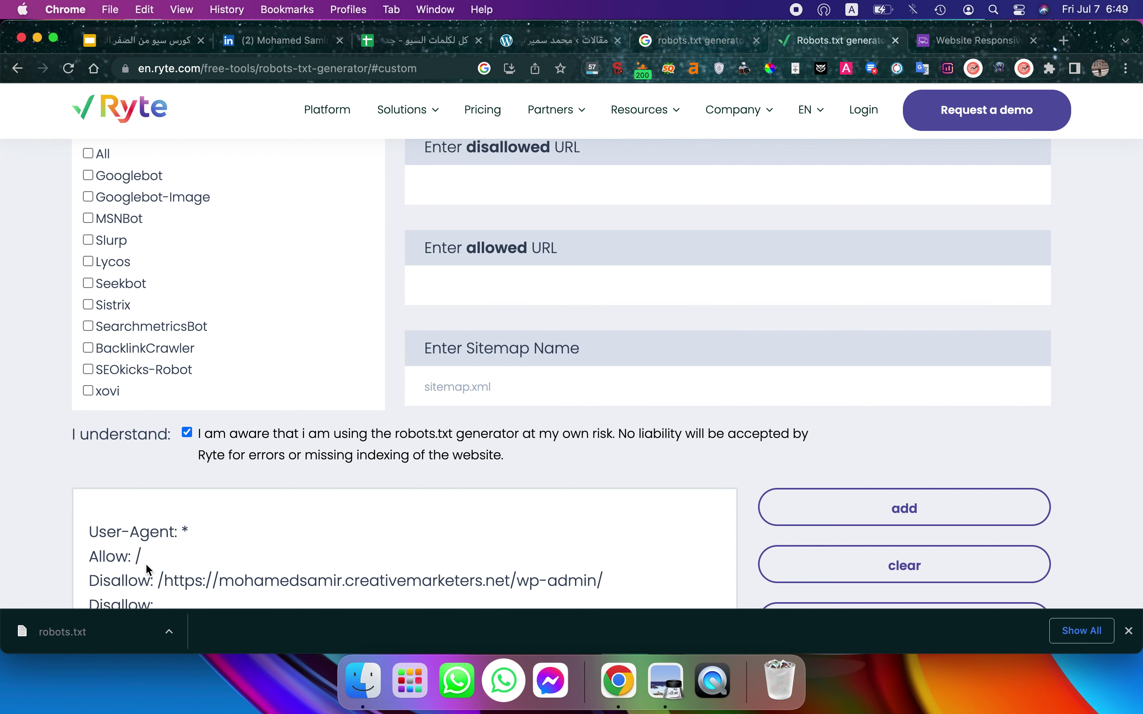
{"action": "scroll", "coordinate": [147, 569], "scroll_direction": "down", "scroll_amount": 3}
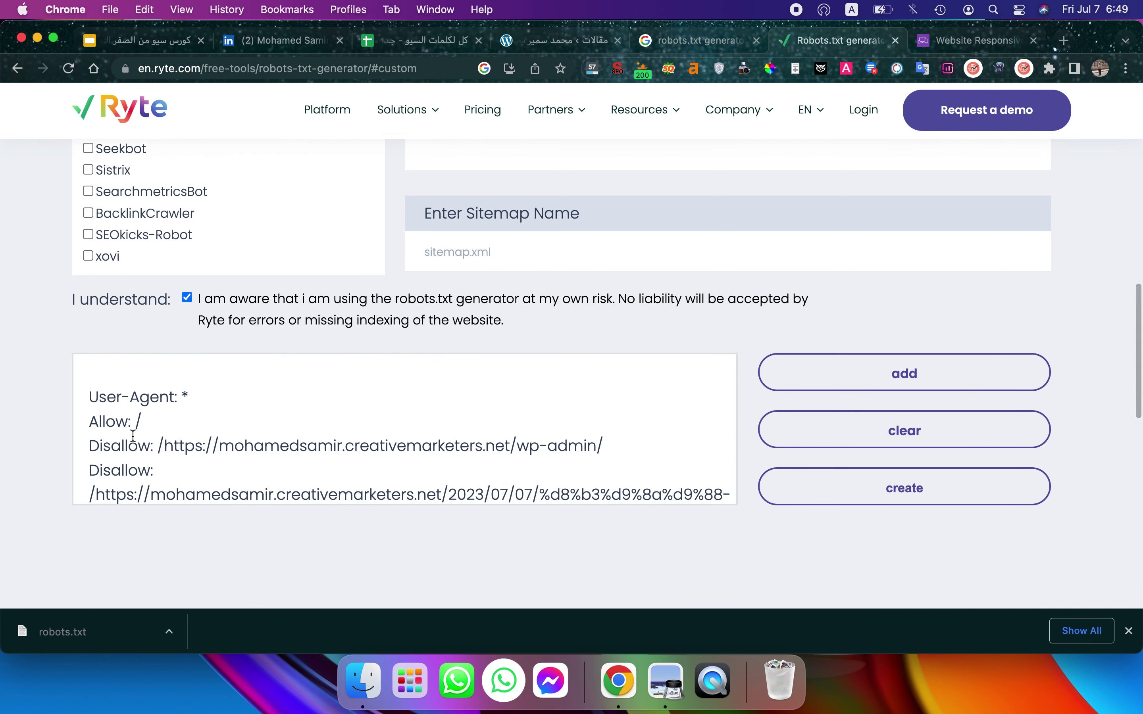
{"action": "left_click_drag", "start_coordinate": [142, 425], "coordinate": [668, 383]}
{"action": "scroll", "coordinate": [167, 406], "scroll_direction": "down", "scroll_amount": 2}
{"action": "left_click", "coordinate": [126, 389]}
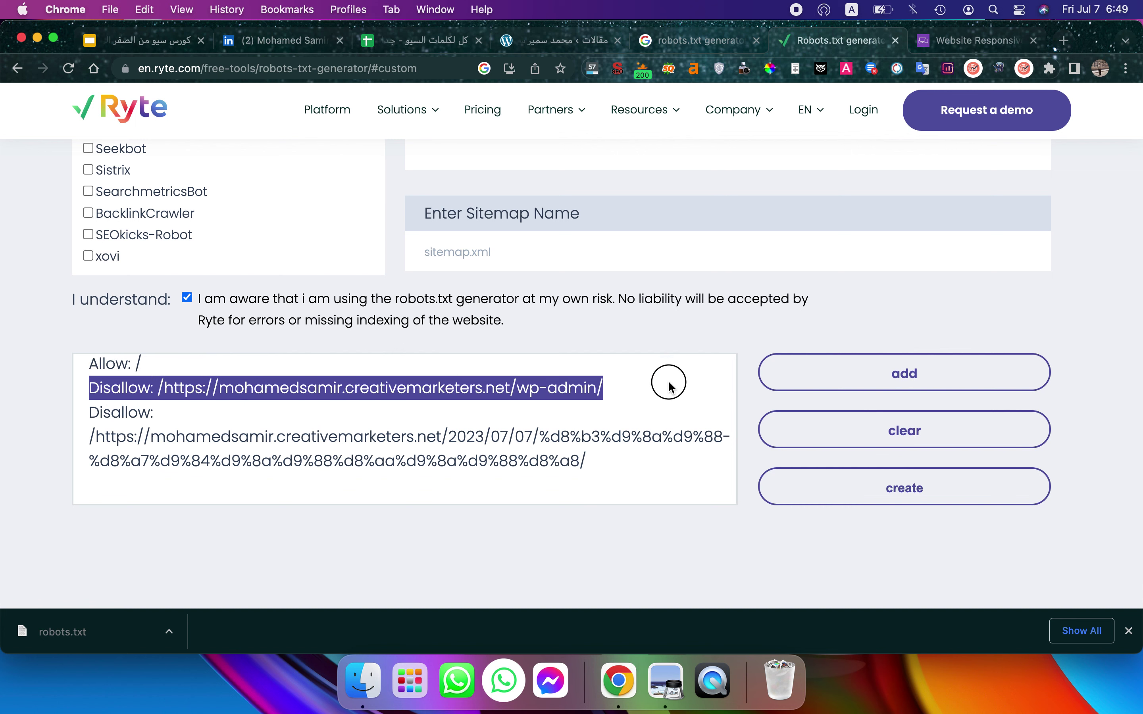
- Highlight the post URL Disallow rule in the generated text to review it, and create the robots.txt file for download
{"action": "left_click", "coordinate": [92, 412]}
{"action": "left_click_drag", "start_coordinate": [97, 413], "coordinate": [704, 491]}
{"action": "scroll", "coordinate": [503, 407], "scroll_direction": "up", "scroll_amount": 3}
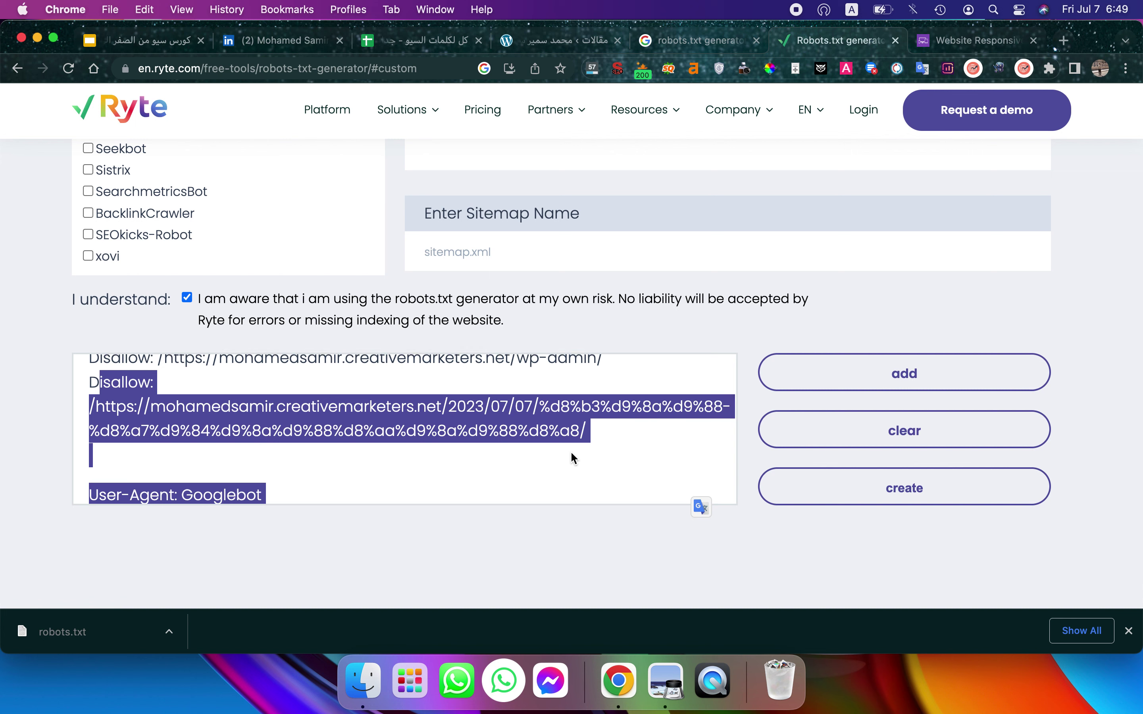
{"action": "scroll", "coordinate": [571, 452], "scroll_direction": "up", "scroll_amount": 1}
{"action": "left_click", "coordinate": [499, 441]}
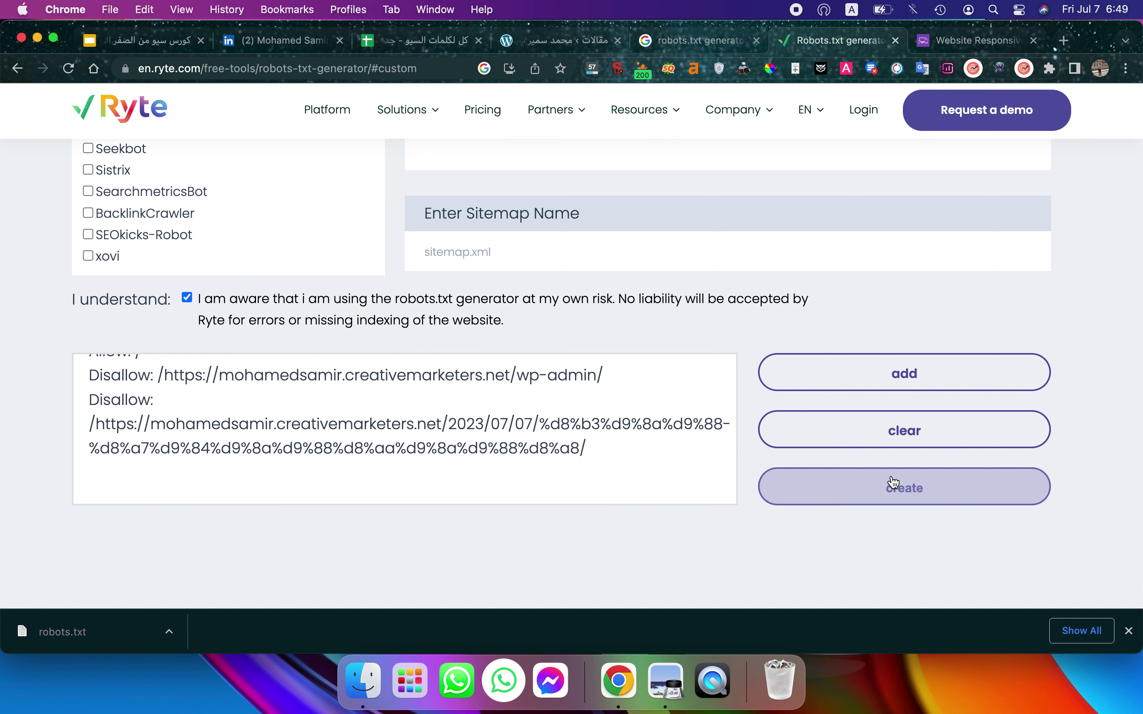
{"action": "left_click", "coordinate": [832, 487]}
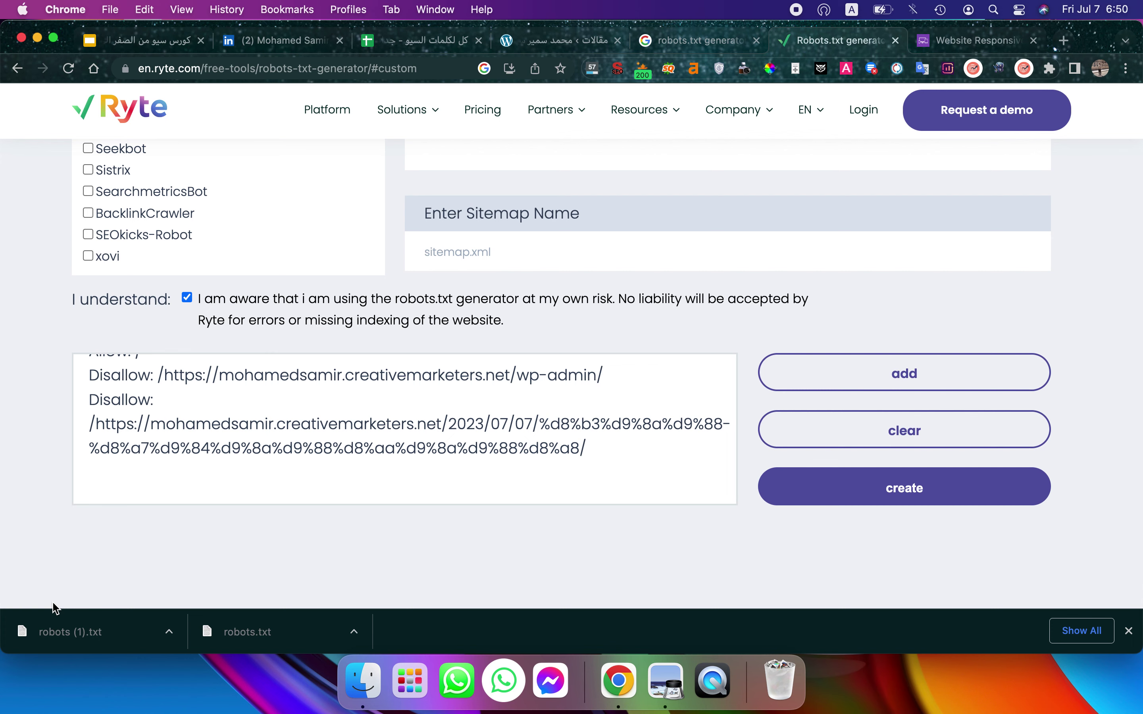
- Open creativemarketers.net:2083 in a new tab and log in to cPanel with the prefilled credentials
{"action": "left_click", "coordinate": [1066, 40]}
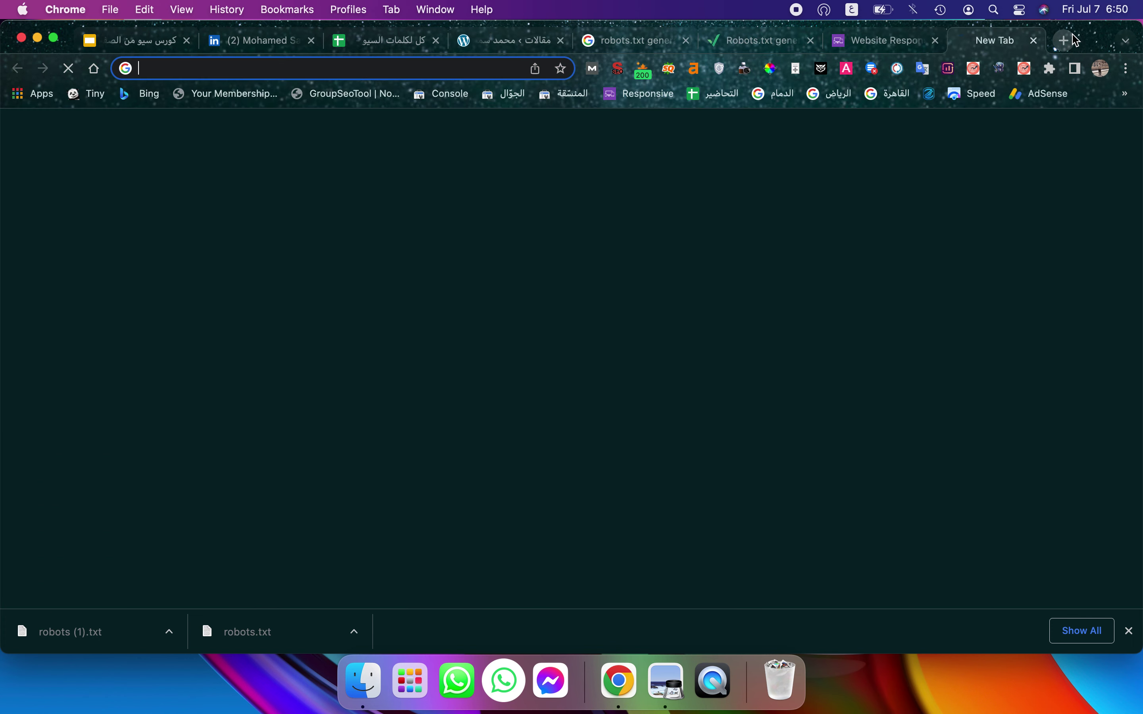
{"action": "type", "text": "ذق"}
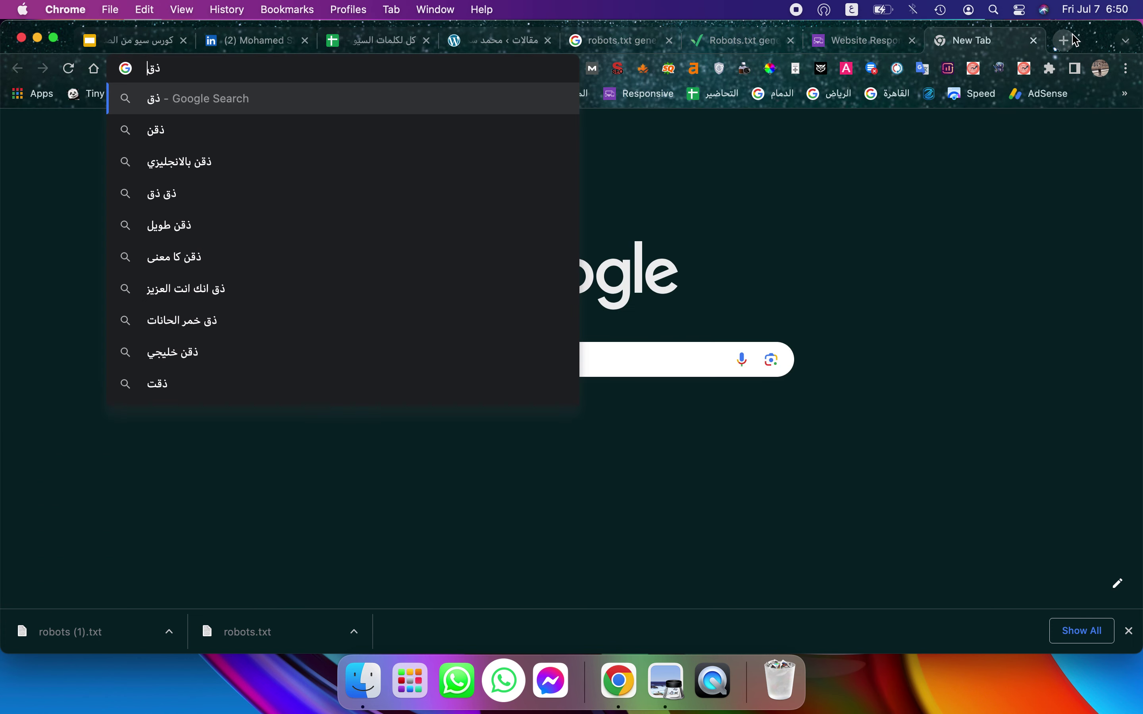
{"action": "key", "text": "BackSpace"}
{"action": "key", "text": "BackSpace"}
{"action": "type", "text": "CReativemarketers.net:"}
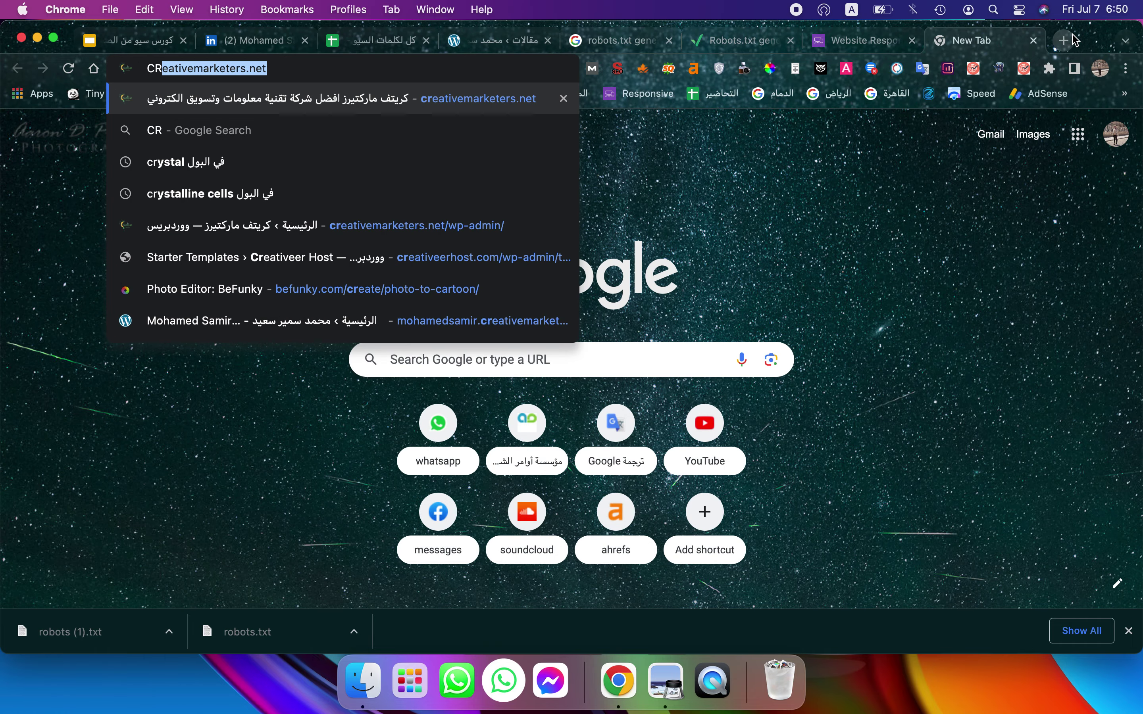
{"action": "type", "text": "2"}
{"action": "key", "text": "Return"}
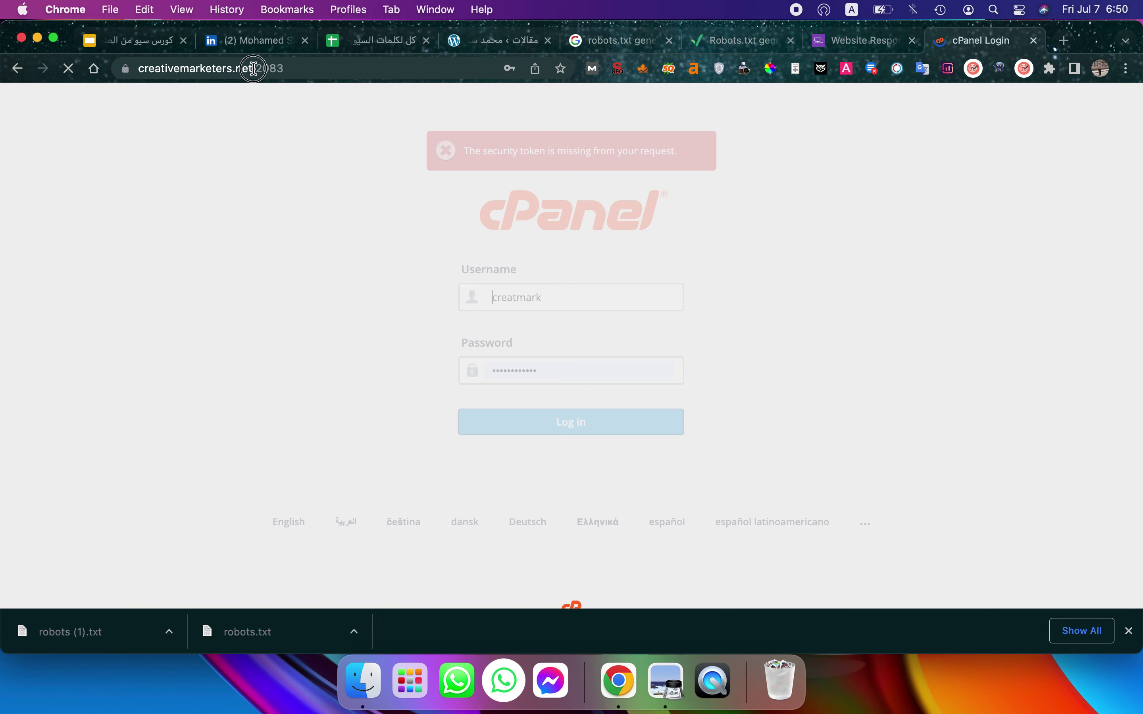
{"action": "double_click", "coordinate": [306, 68]}
{"action": "left_click", "coordinate": [585, 418]}
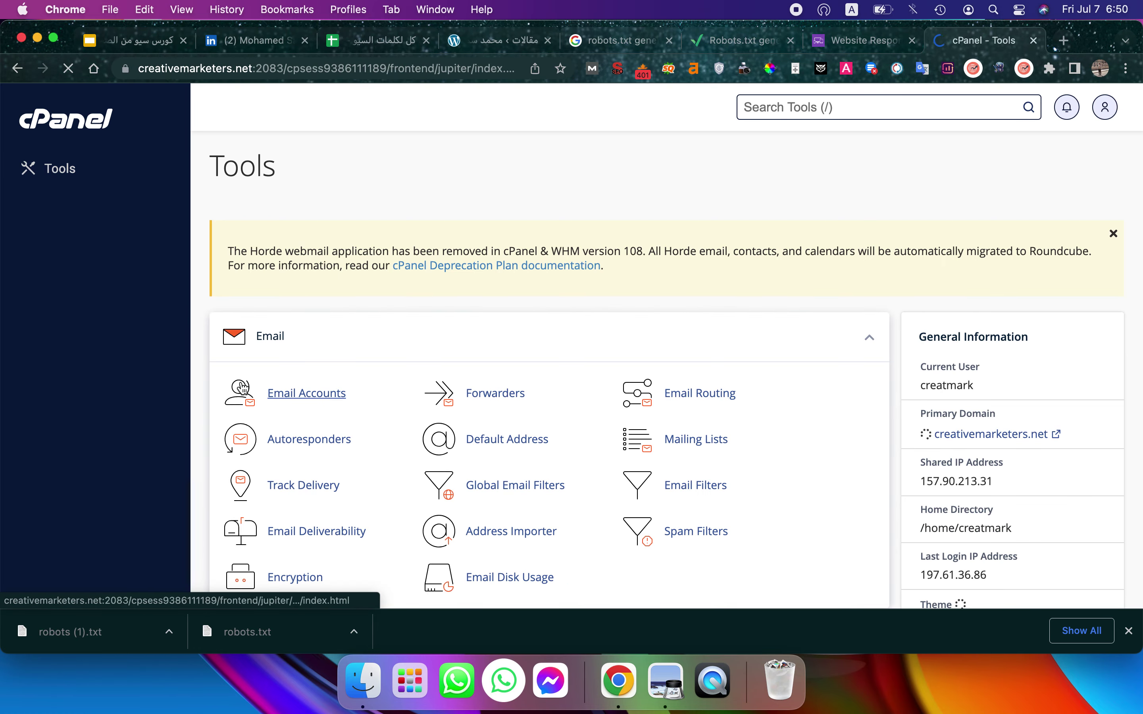
- Open cPanel's File Manager and show the contents of the public_html folder
{"action": "scroll", "coordinate": [241, 385], "scroll_direction": "down", "scroll_amount": 10}
{"action": "left_click", "coordinate": [295, 186]}
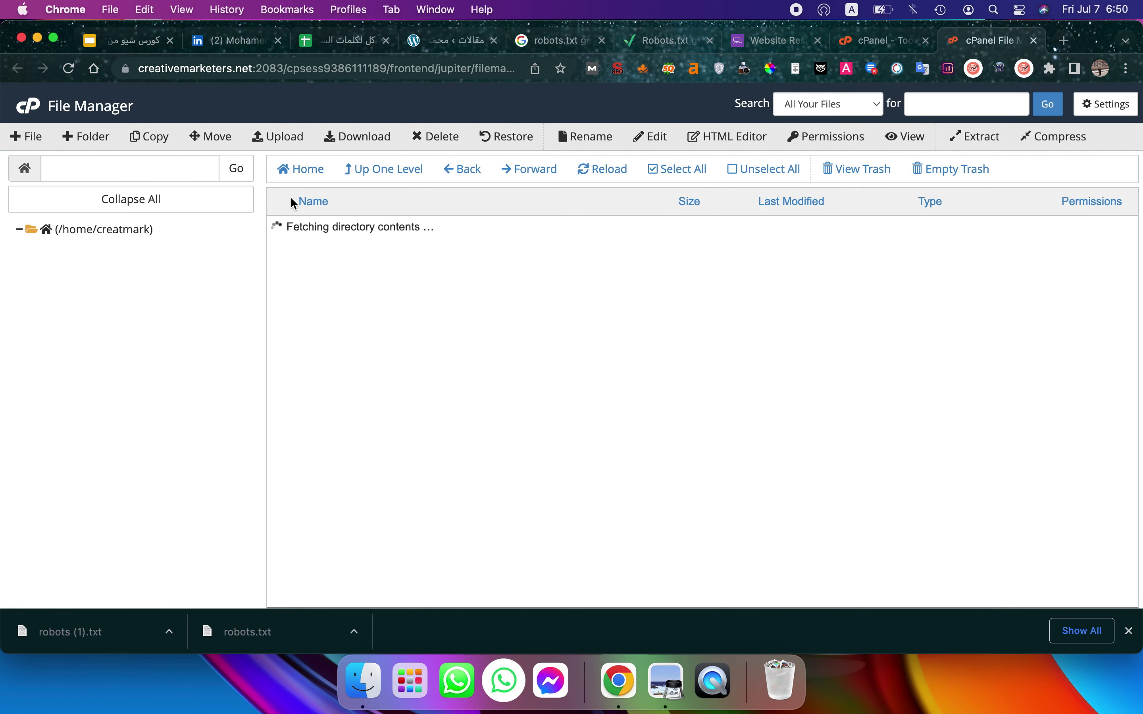
{"action": "left_click", "coordinate": [66, 511]}
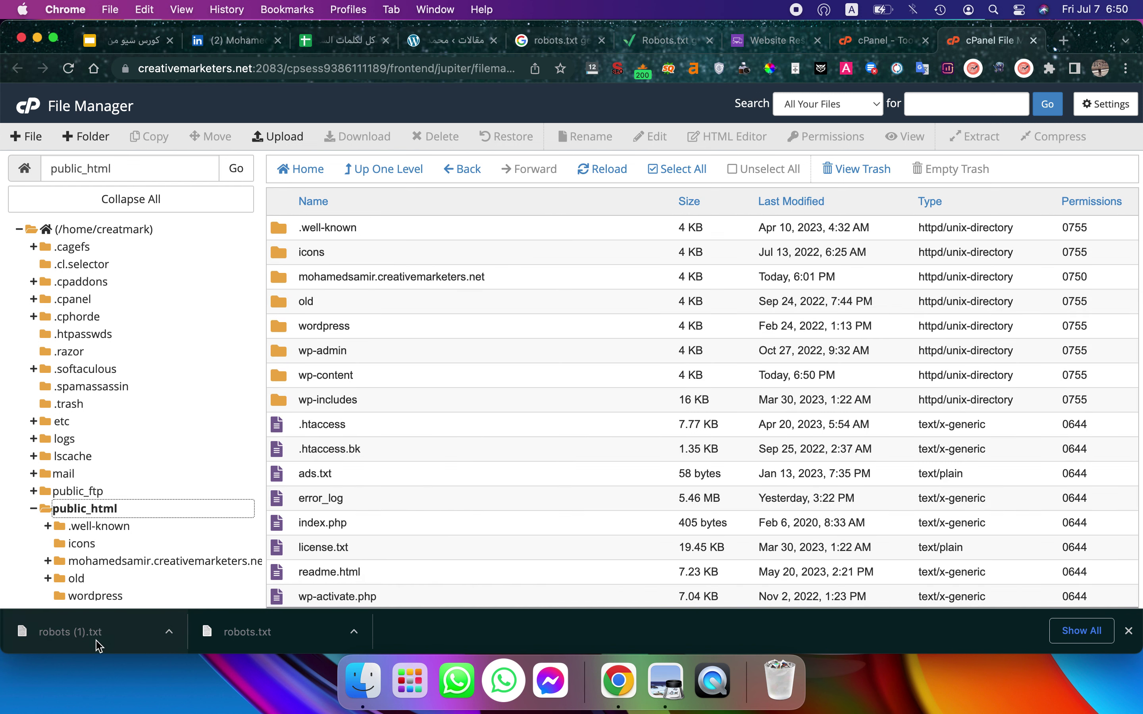
- Try to upload the downloaded robots (1).txt into public_html, and return to the File Manager
{"action": "left_click_drag", "start_coordinate": [94, 632], "coordinate": [355, 446]}
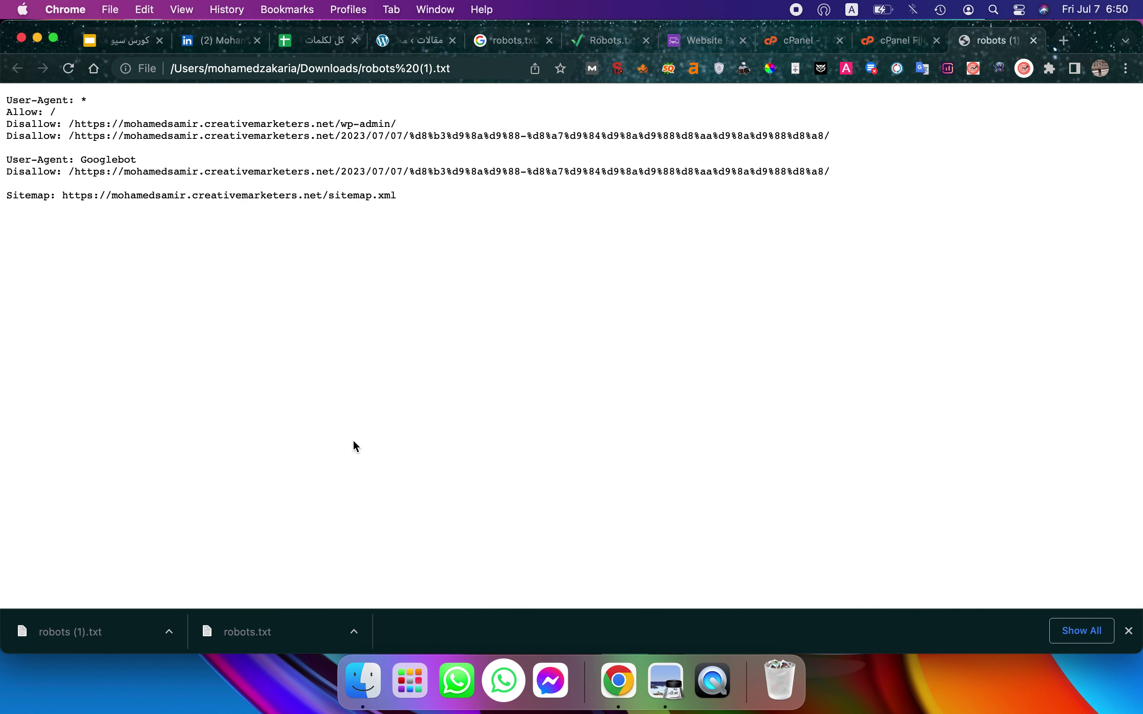
{"action": "left_click", "coordinate": [897, 40]}
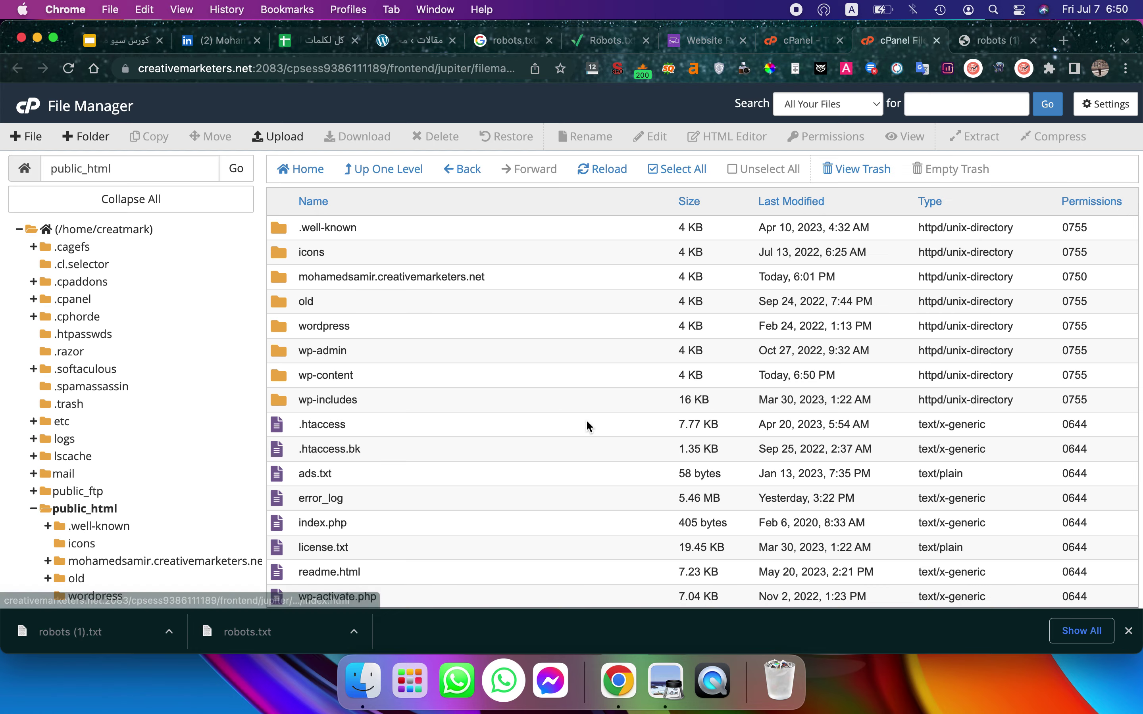
- Close the File Manager, robots (1).txt and cPanel Tools tabs
{"action": "left_click", "coordinate": [936, 41]}
{"action": "left_click", "coordinate": [952, 40]}
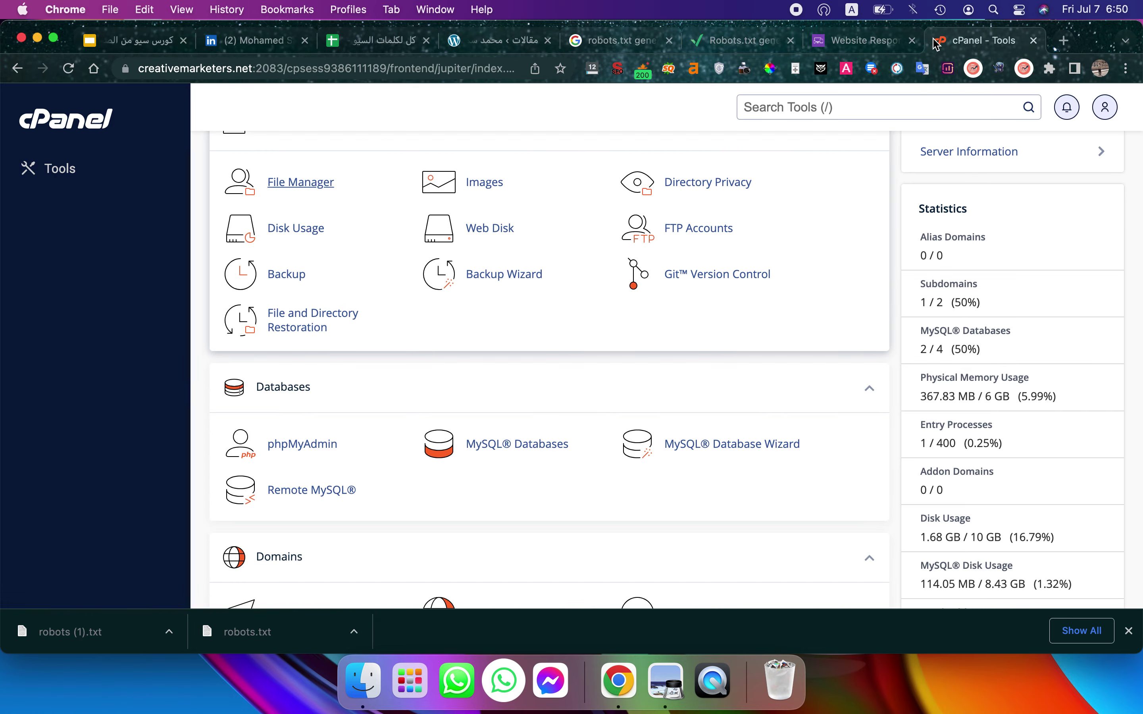
{"action": "left_click", "coordinate": [1034, 40]}
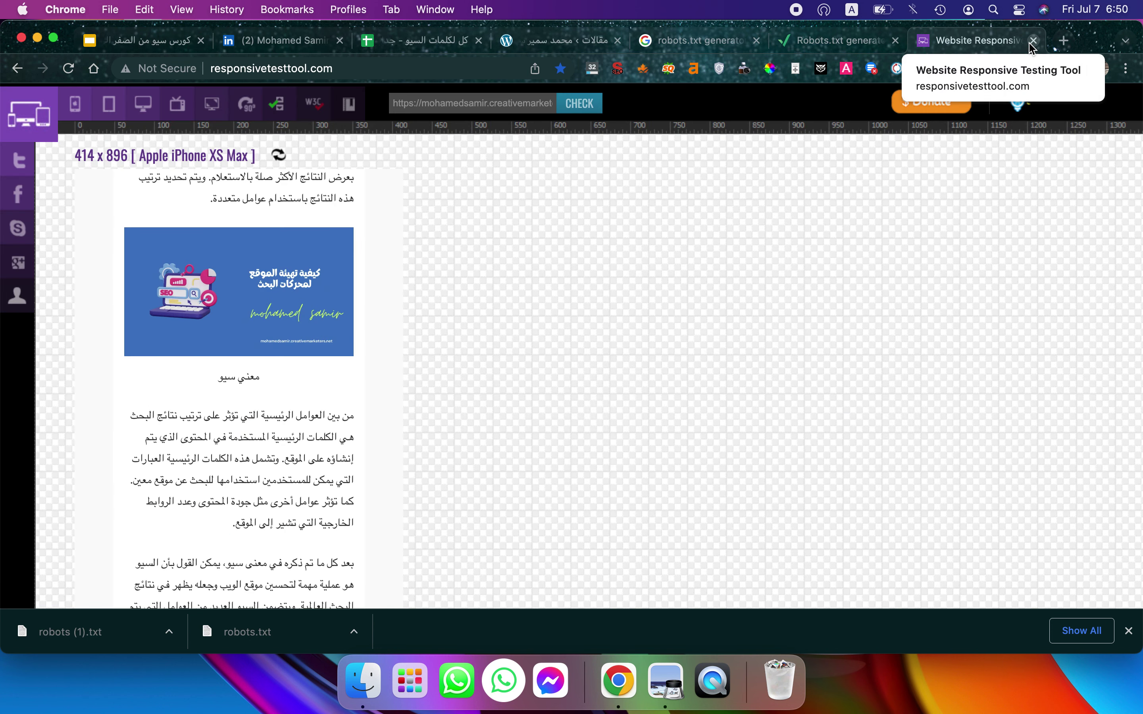